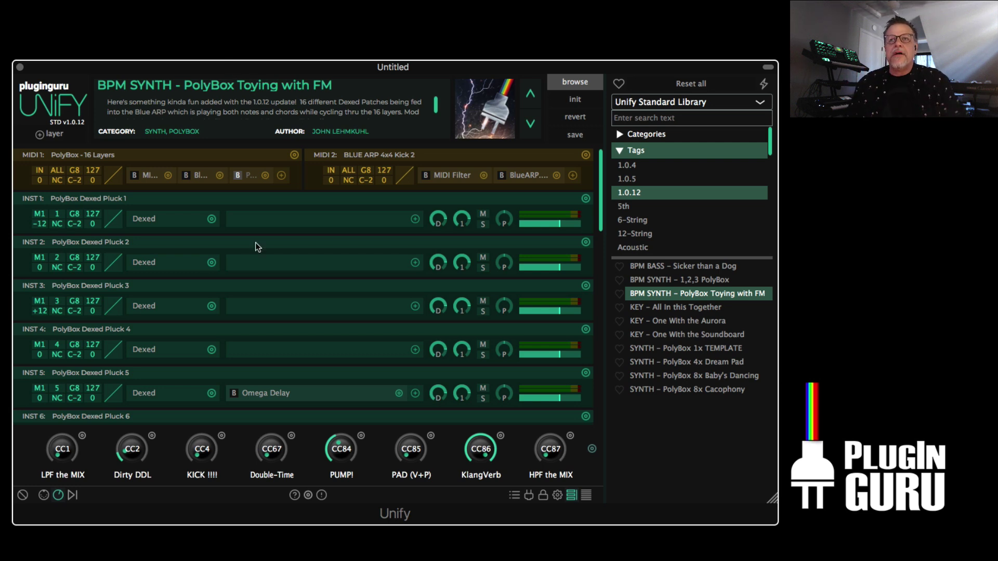
# Step: Turn on the CPU meters from the bottom-bar options menu
pyautogui.click(309, 494)
pyautogui.click(355, 421)
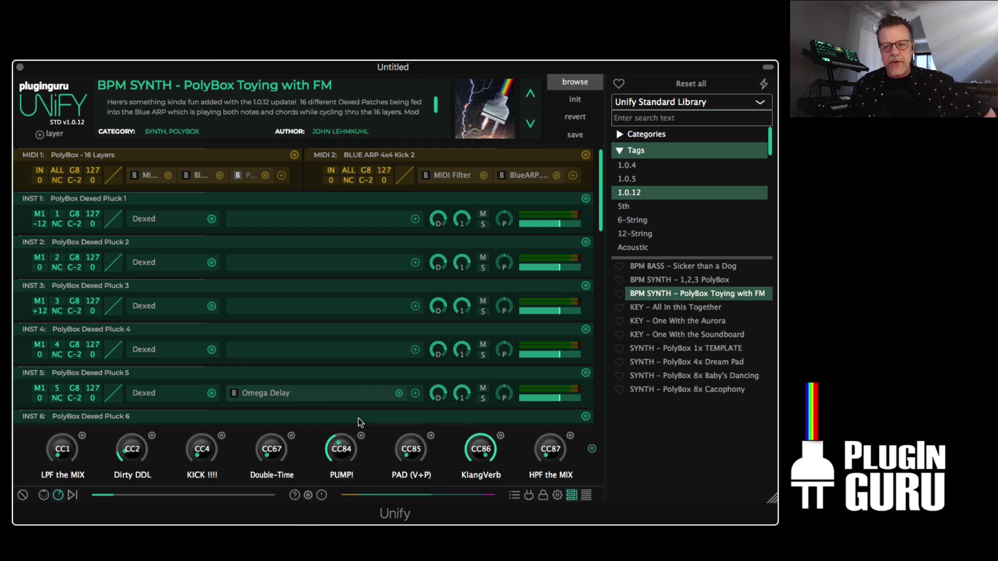
pyautogui.scroll(-3, 104, 260)
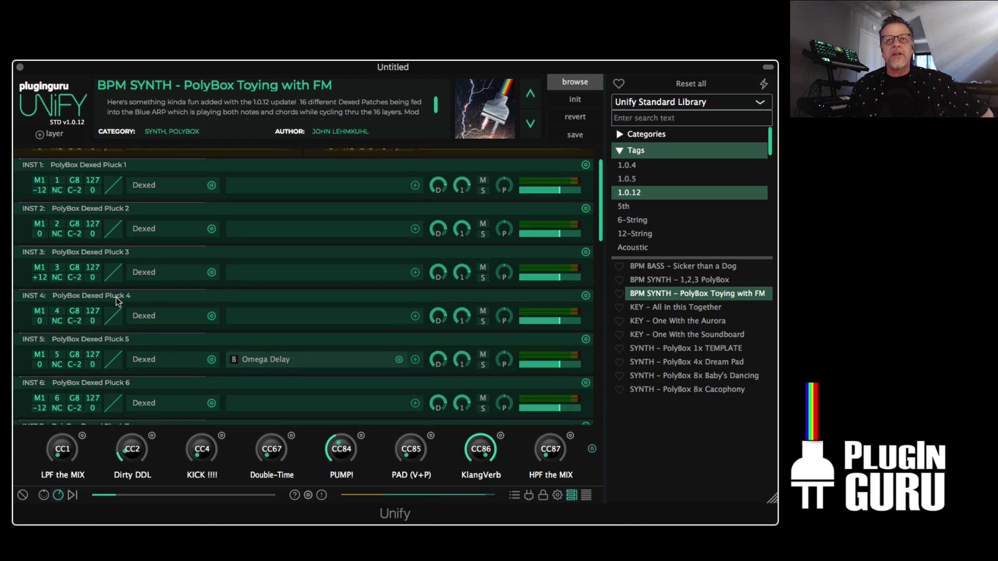
pyautogui.scroll(-10, 116, 300)
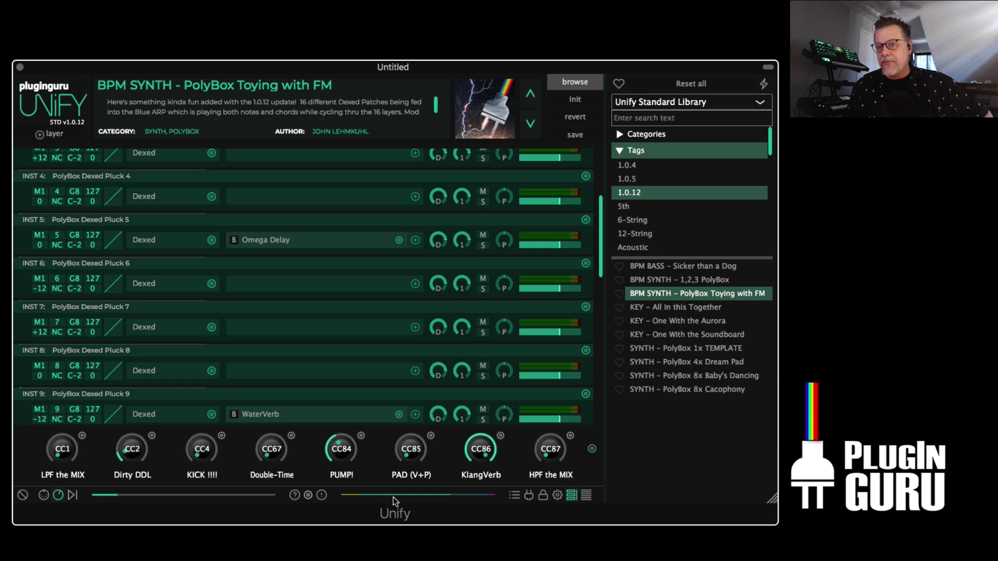
pyautogui.scroll(5, 333, 400)
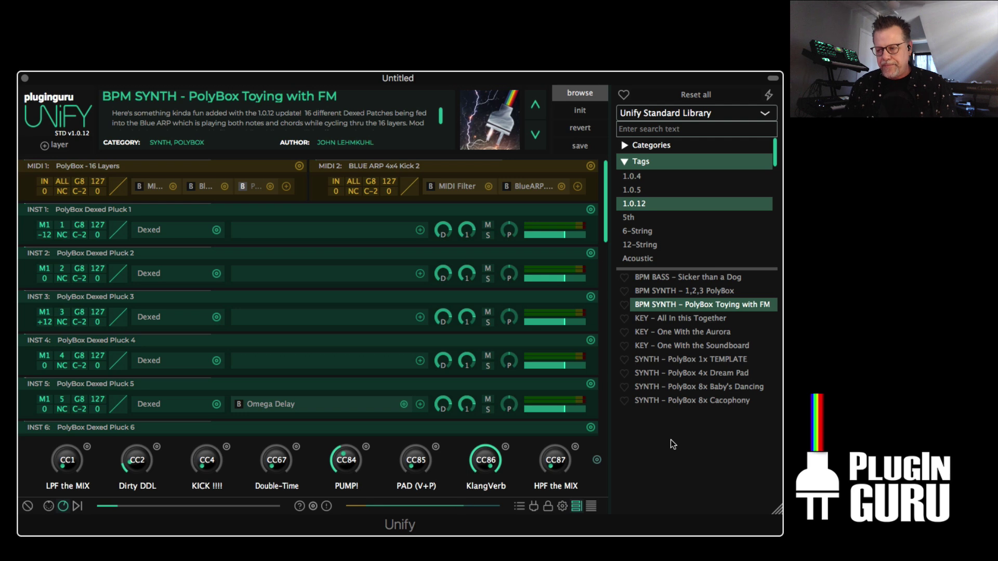
# Step: Bring up the MIDI 1 PolyBox settings (pool size 16 from channel 1) and the BlueARP editor
pyautogui.click(250, 188)
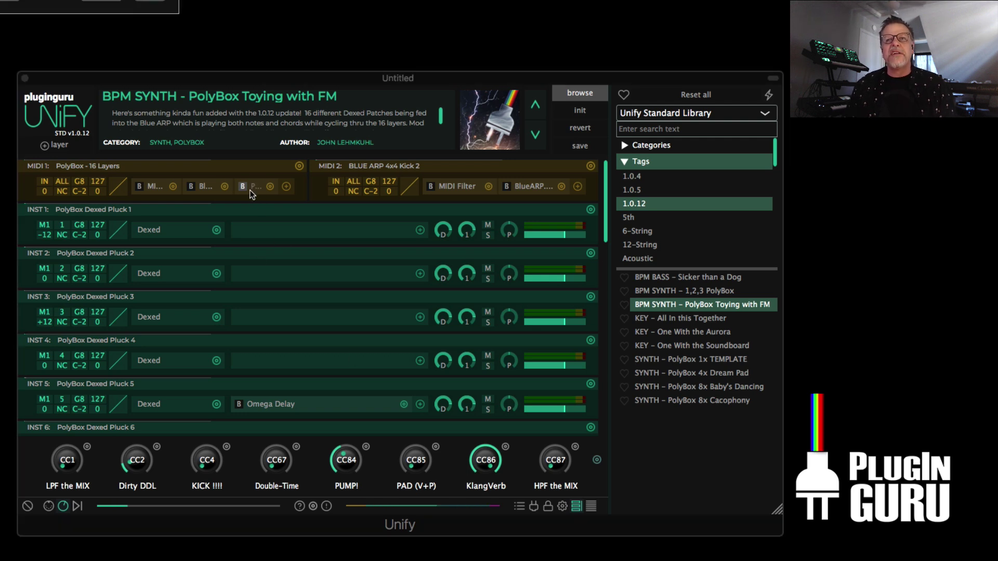
pyautogui.moveTo(131, 0); pyautogui.dragTo(463, 16)
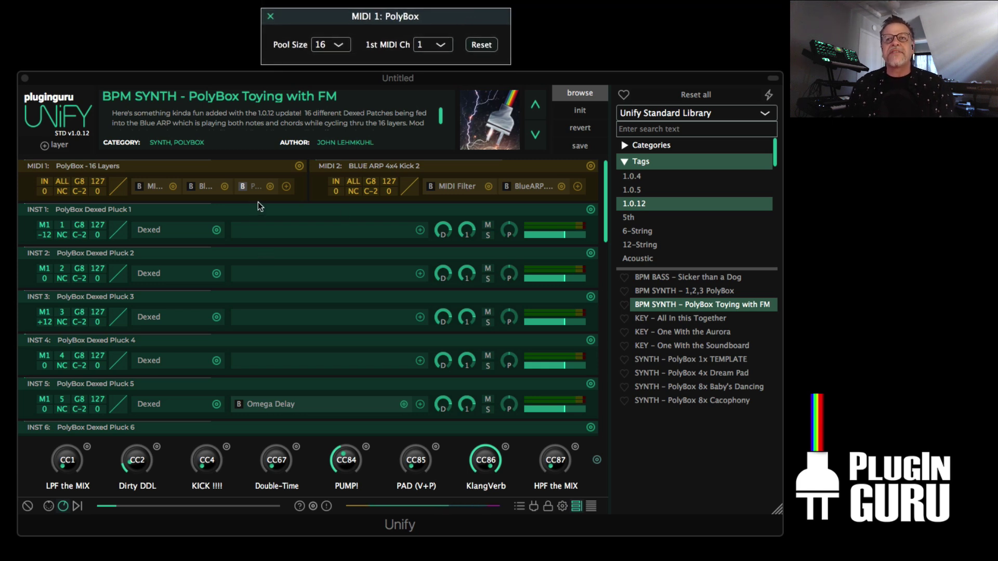
pyautogui.scroll(-3, 602, 238)
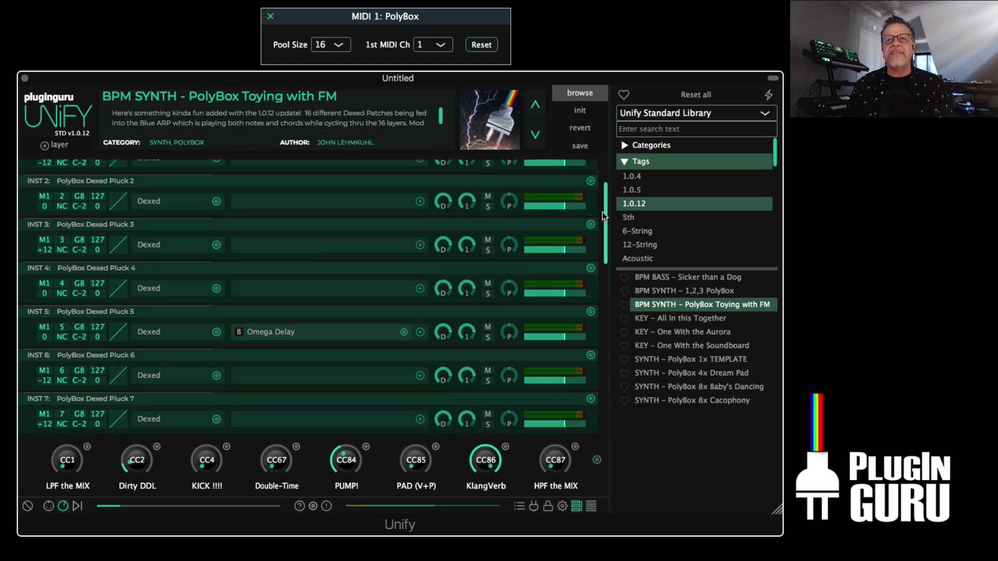
pyautogui.moveTo(603, 238); pyautogui.dragTo(608, 404)
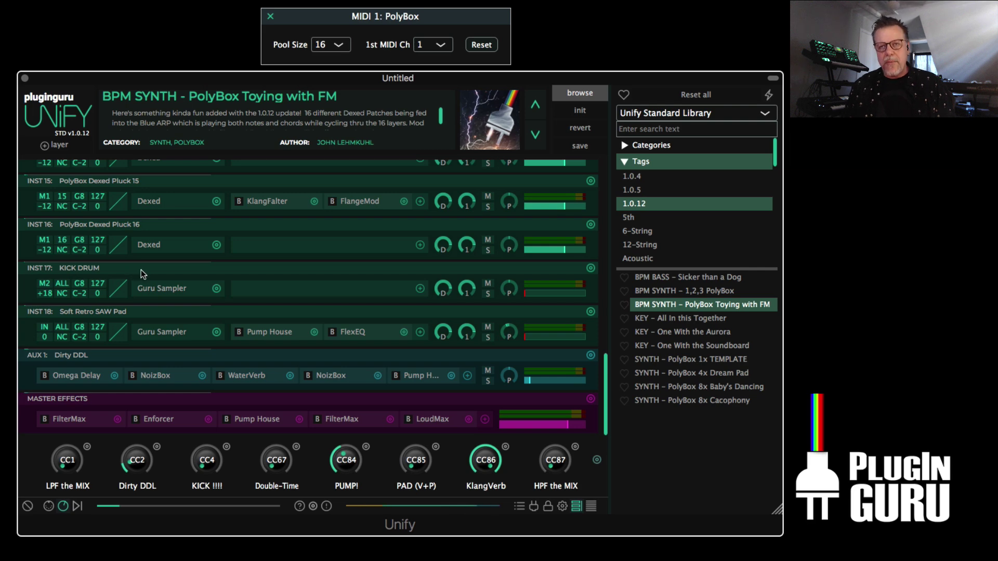
pyautogui.moveTo(606, 395); pyautogui.dragTo(628, 130)
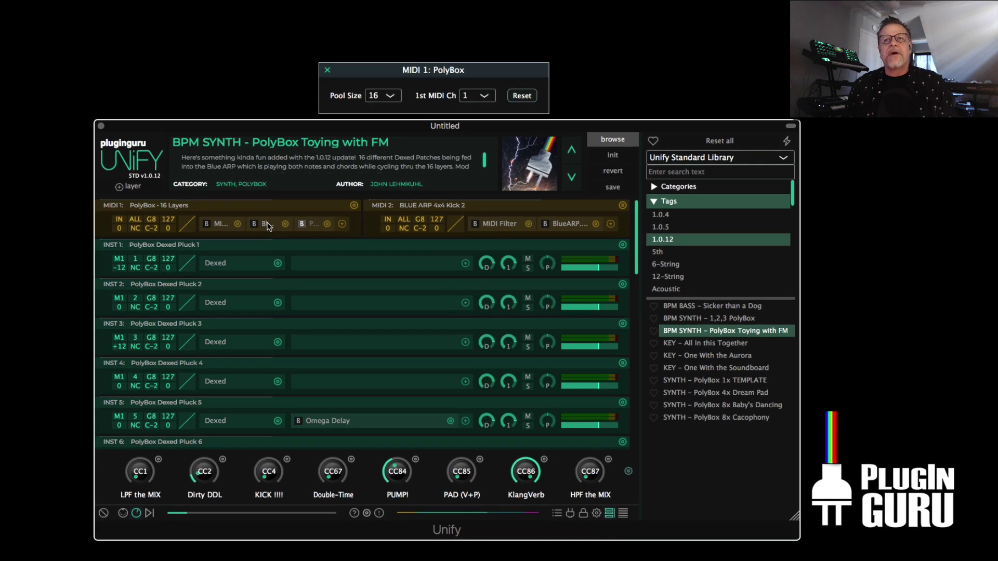
pyautogui.click(266, 224)
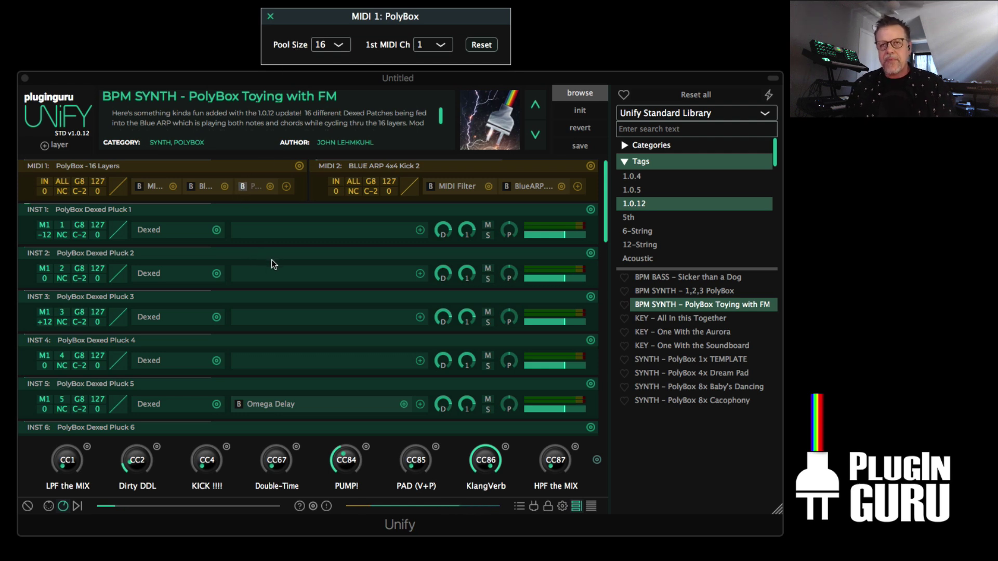
pyautogui.click(591, 210)
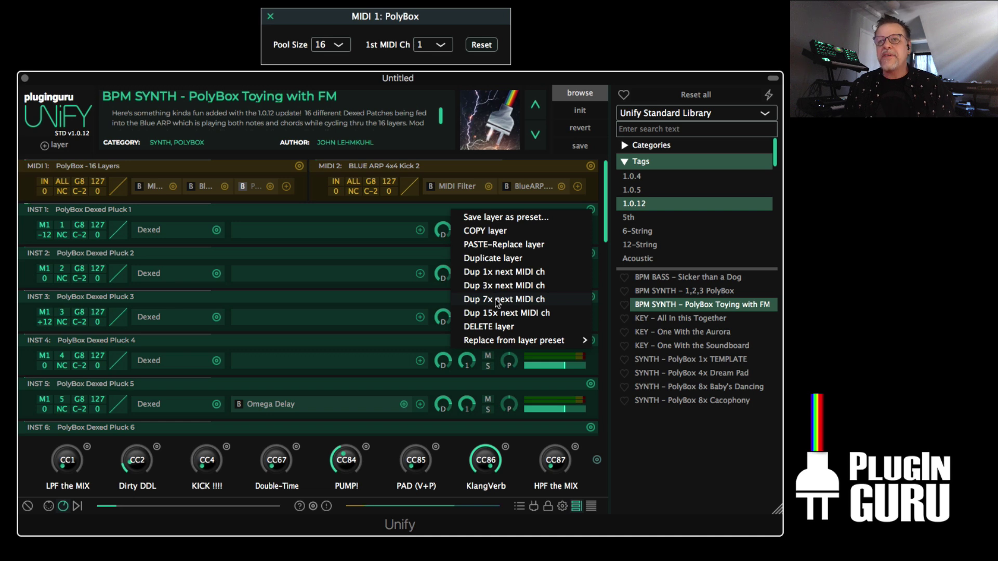
pyautogui.click(353, 217)
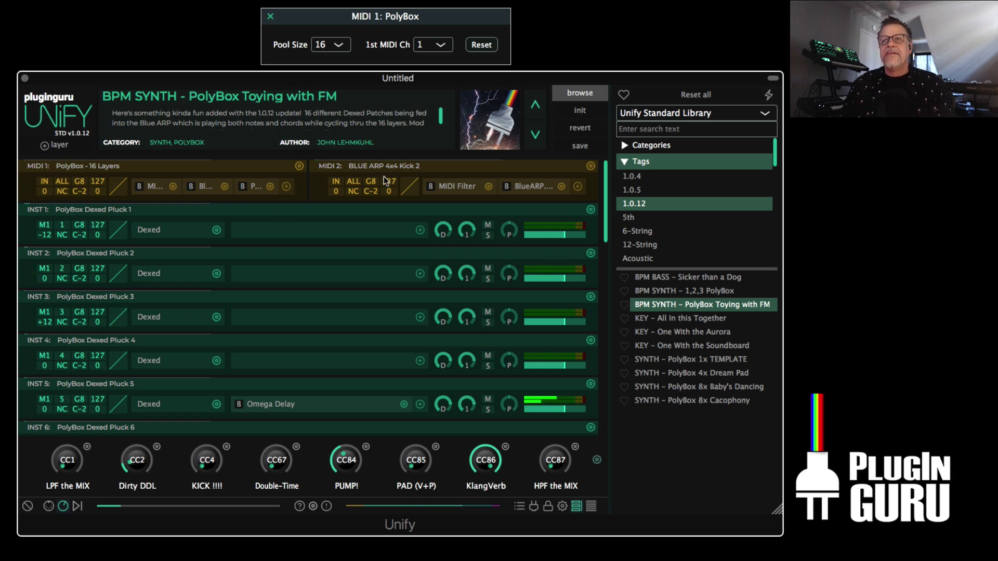
# Step: Pan the INST 7 layer fully to the left, then scroll back up the layer list
pyautogui.scroll(-3, 606, 258)
pyautogui.scroll(-10, 607, 258)
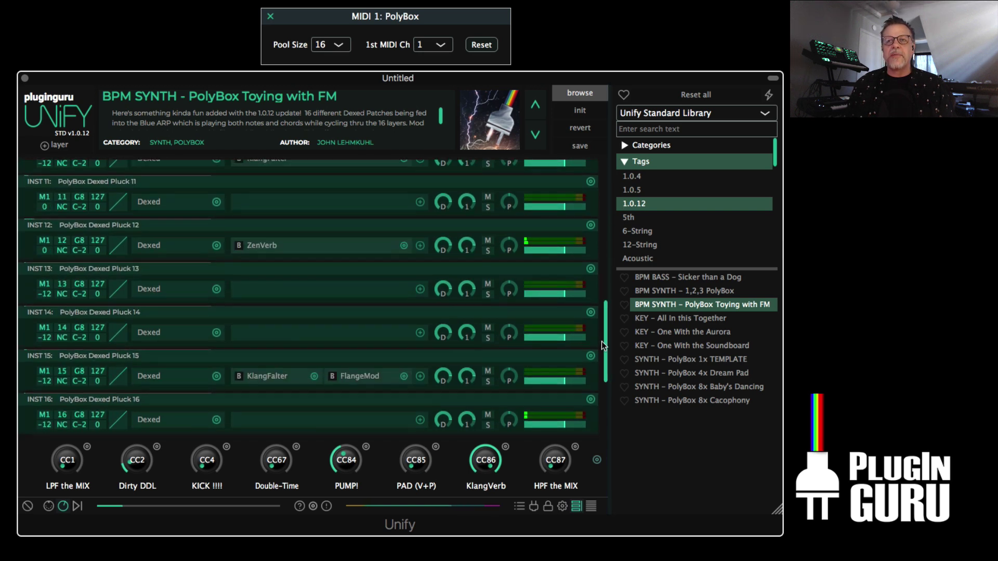
pyautogui.scroll(1, 581, 360)
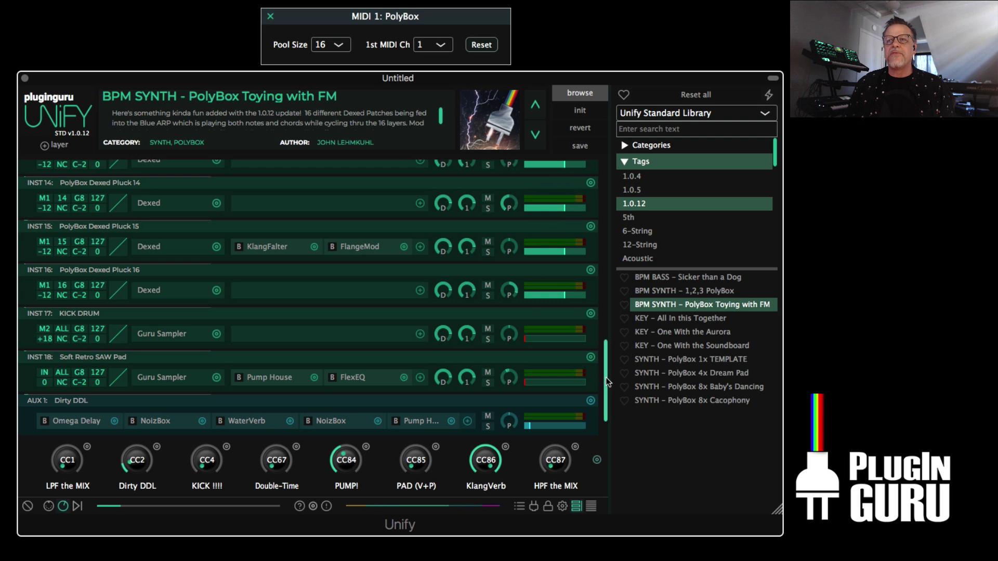
pyautogui.scroll(8, 582, 353)
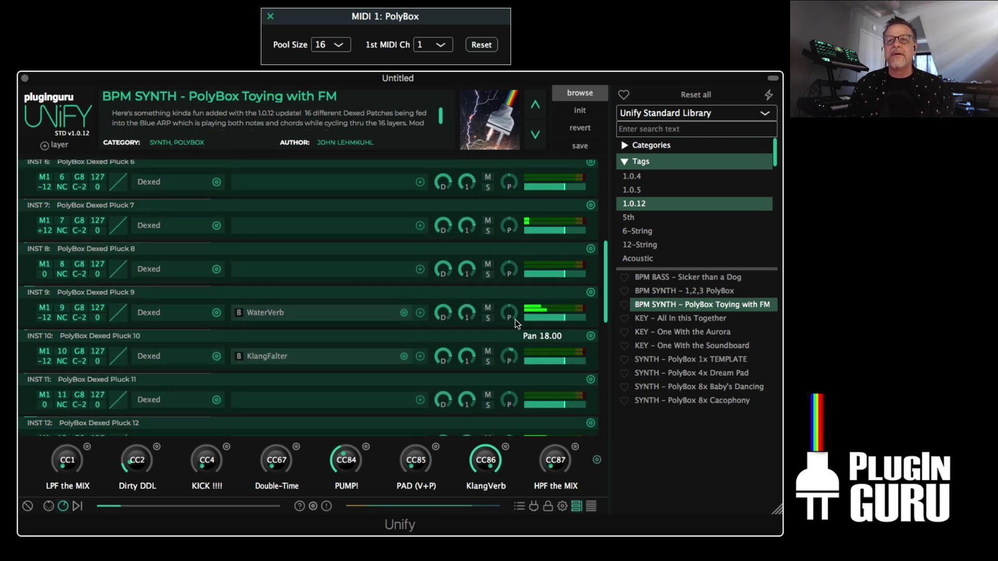
pyautogui.moveTo(509, 229); pyautogui.dragTo(509, 281)
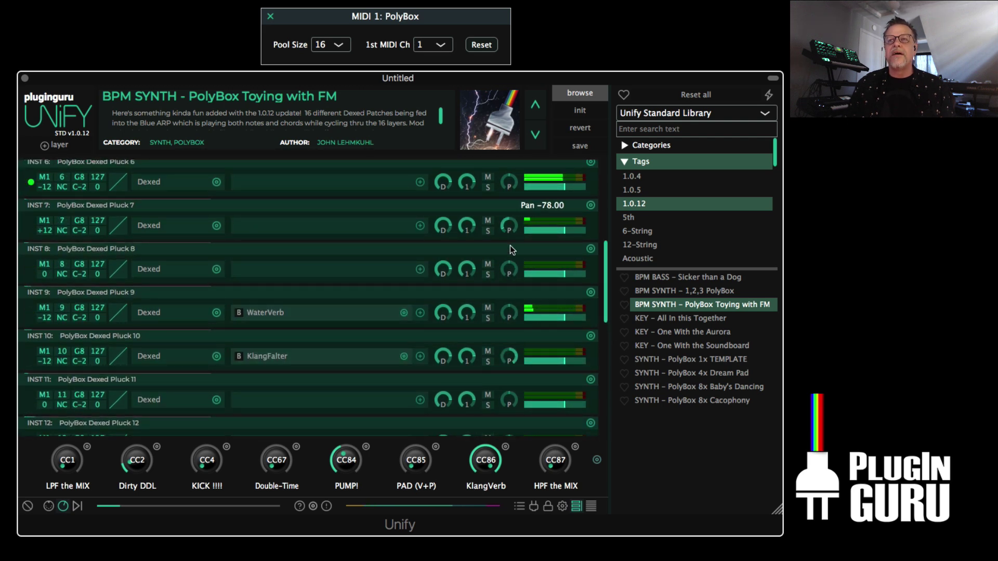
pyautogui.scroll(2, 607, 280)
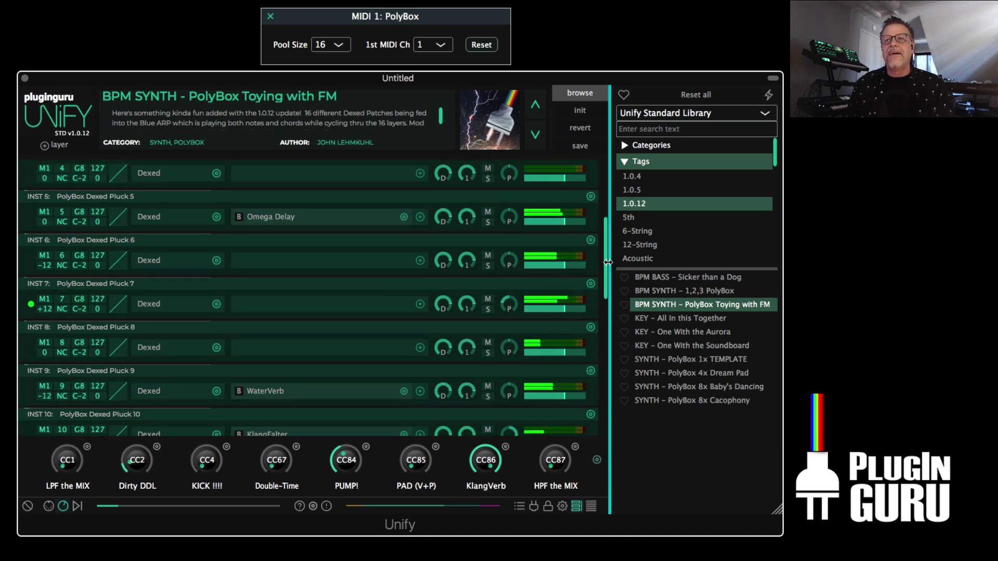
pyautogui.moveTo(606, 264); pyautogui.dragTo(609, 206)
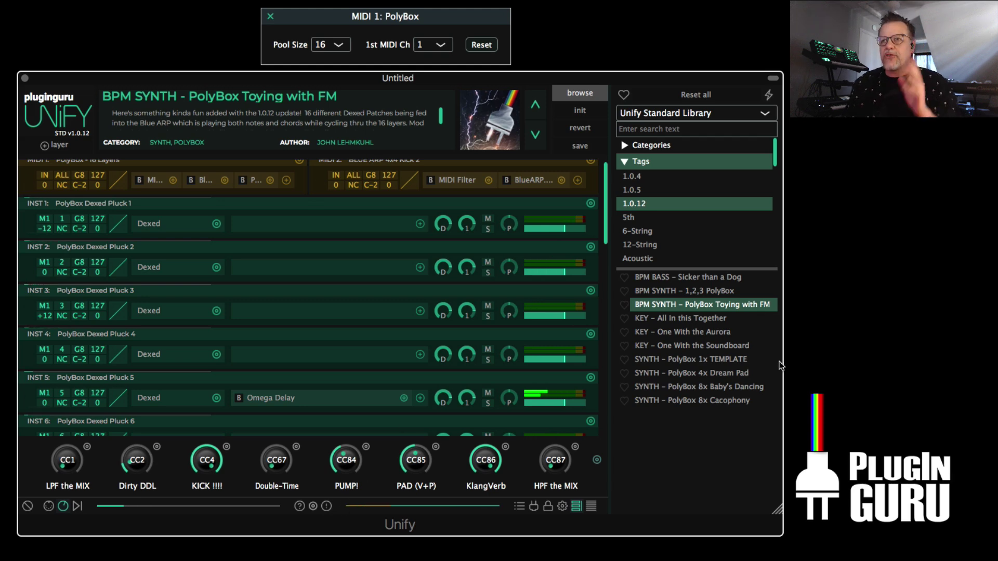
# Step: Load SYNTH - PolyBox 4x Dream Pad, then switch to SYNTH - PolyBox 1x TEMPLATE
pyautogui.click(691, 374)
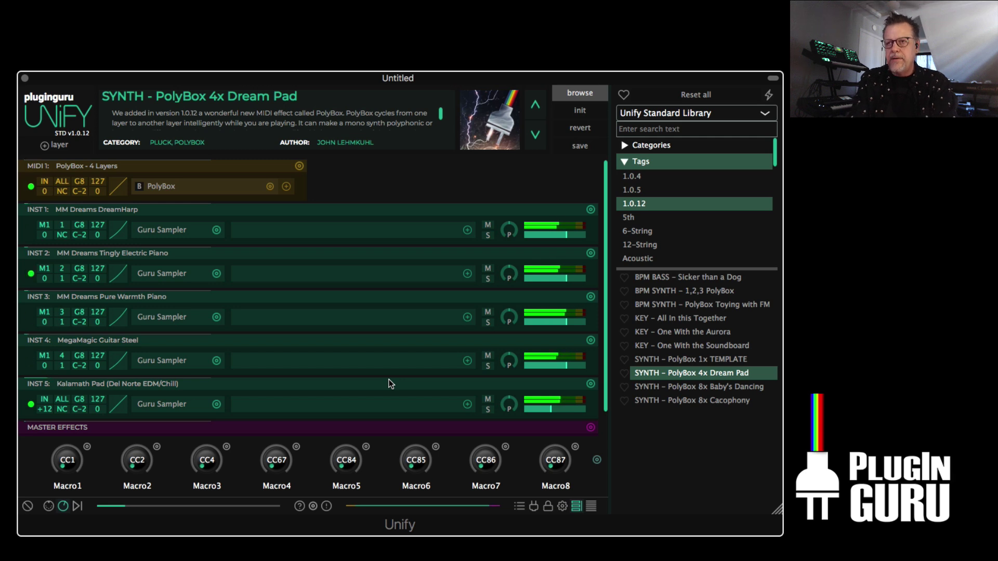
pyautogui.click(676, 360)
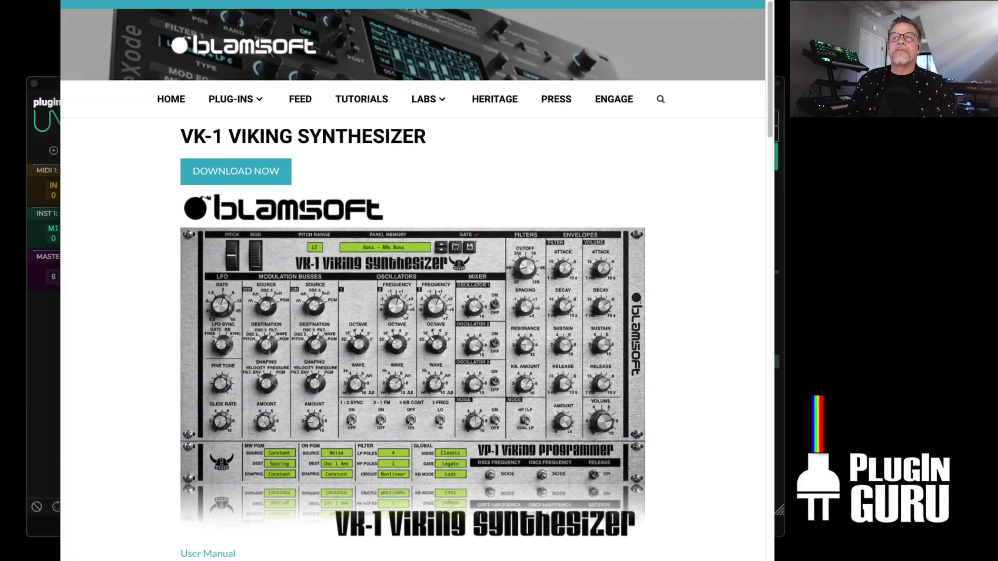
pyautogui.scroll(-2, 405, 312)
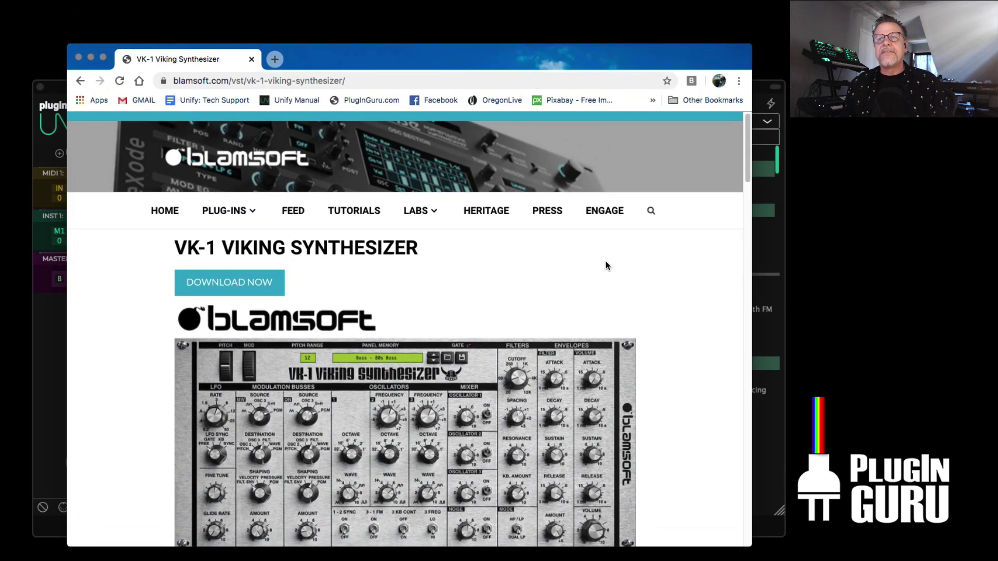
# Step: Scroll through Blamsoft's VK-1 Viking Synthesizer page in Chrome, then minimize Chrome back to Unify
pyautogui.scroll(-15, 605, 354)
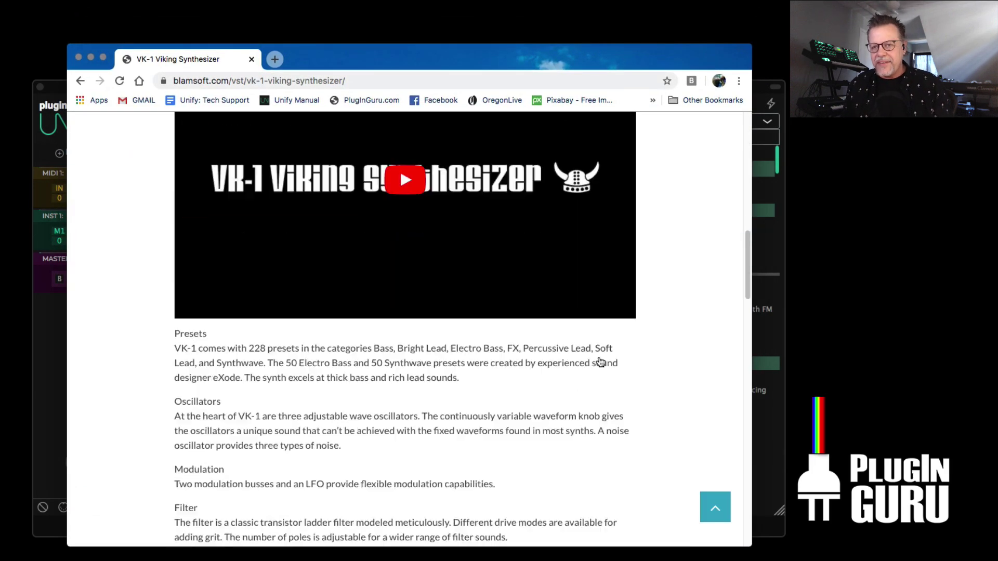
pyautogui.scroll(15, 600, 363)
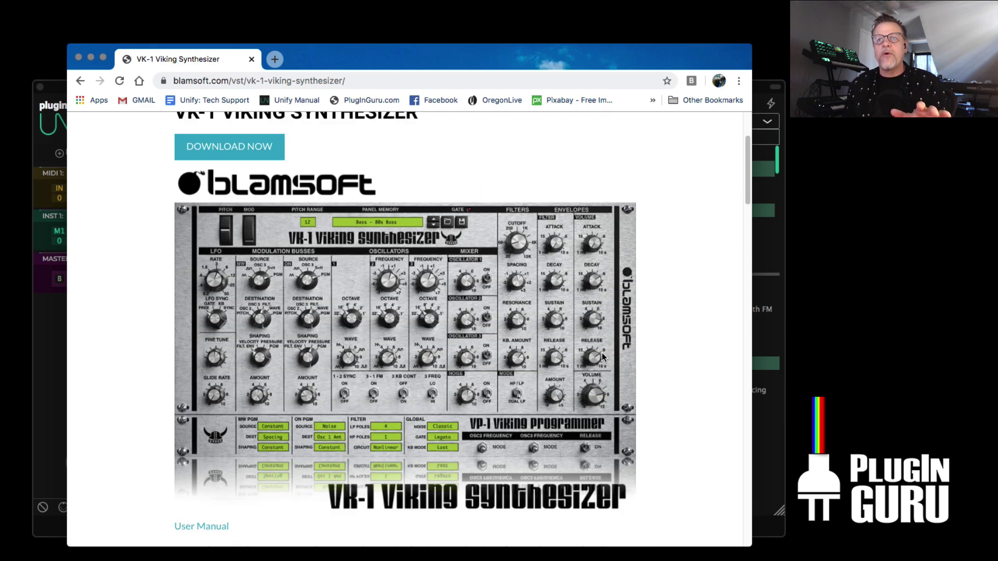
pyautogui.scroll(-1, 603, 356)
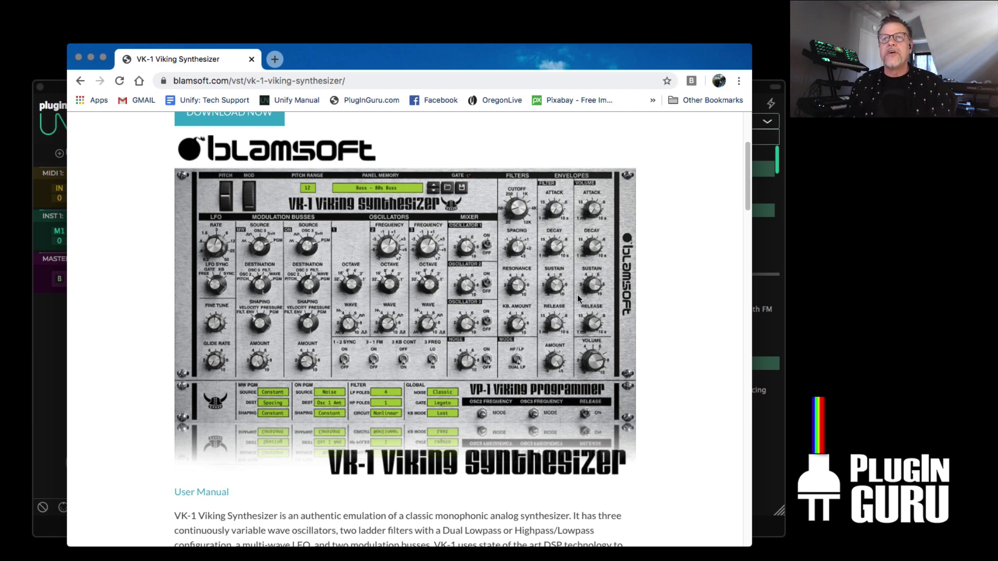
pyautogui.doubleClick(473, 65)
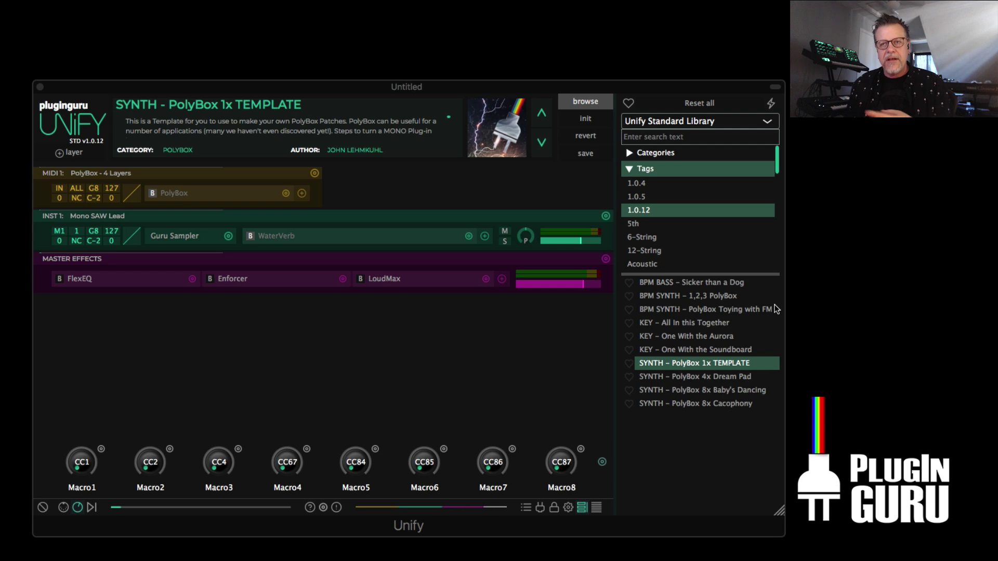
# Step: Show the on-screen keyboard and swap Guru Sampler for Blamsoft's VK-1 Viking Synthesizer
pyautogui.click(64, 508)
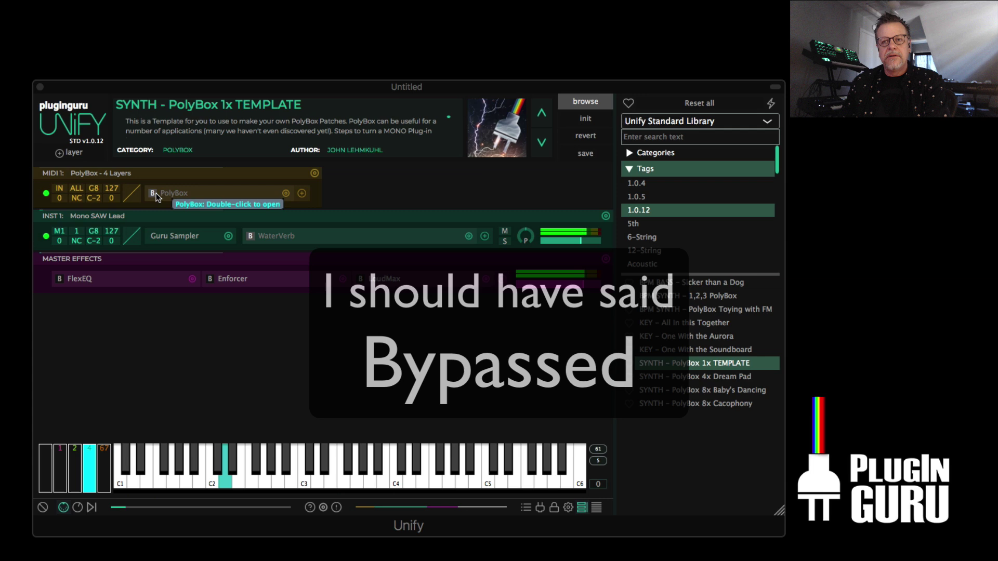
pyautogui.click(221, 242)
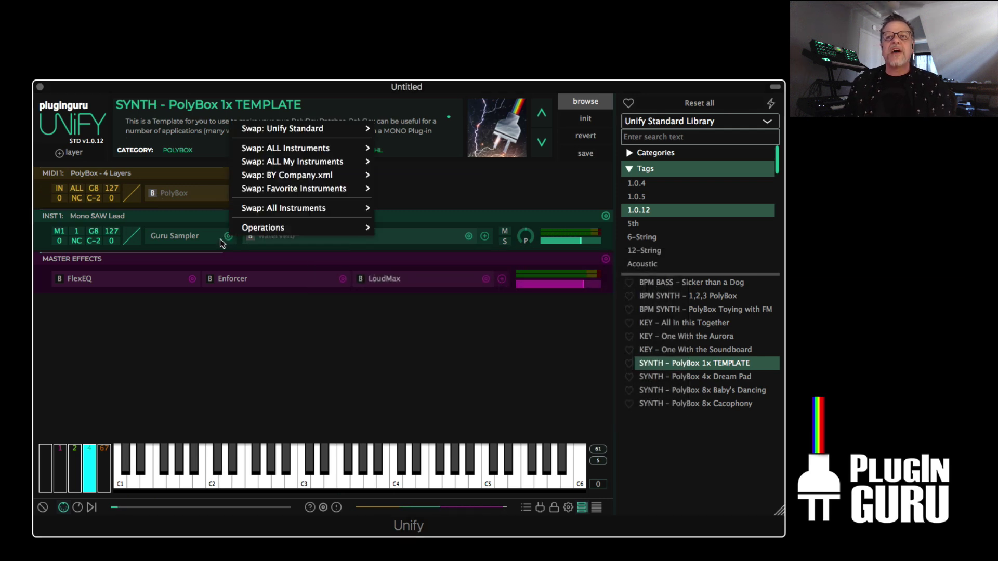
pyautogui.moveTo(292, 214)
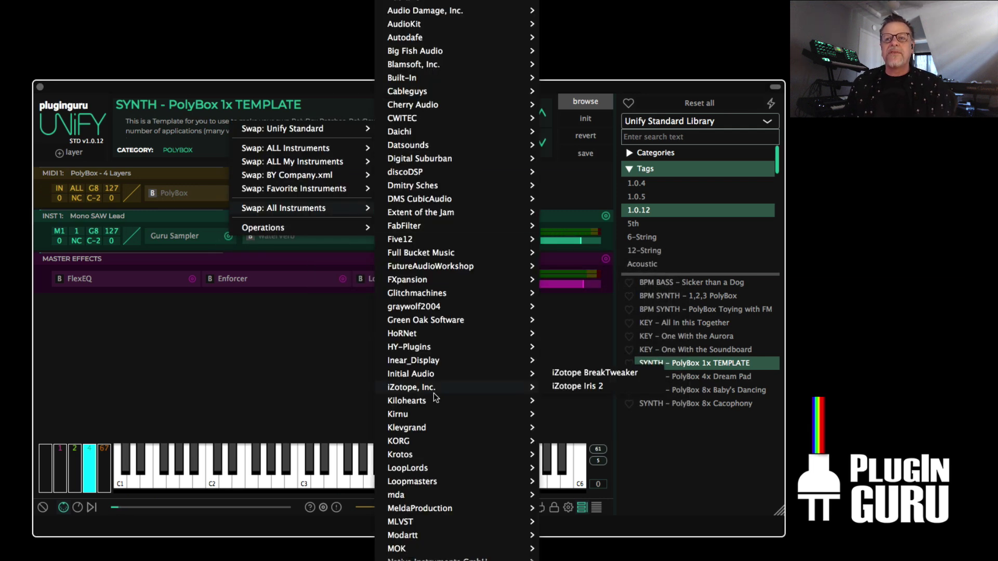
pyautogui.moveTo(437, 63)
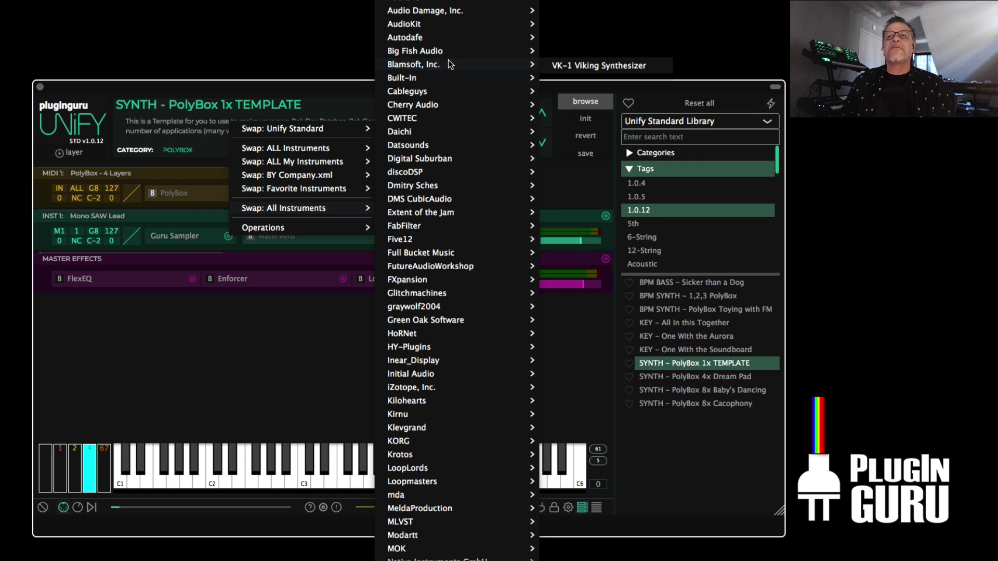
pyautogui.click(604, 67)
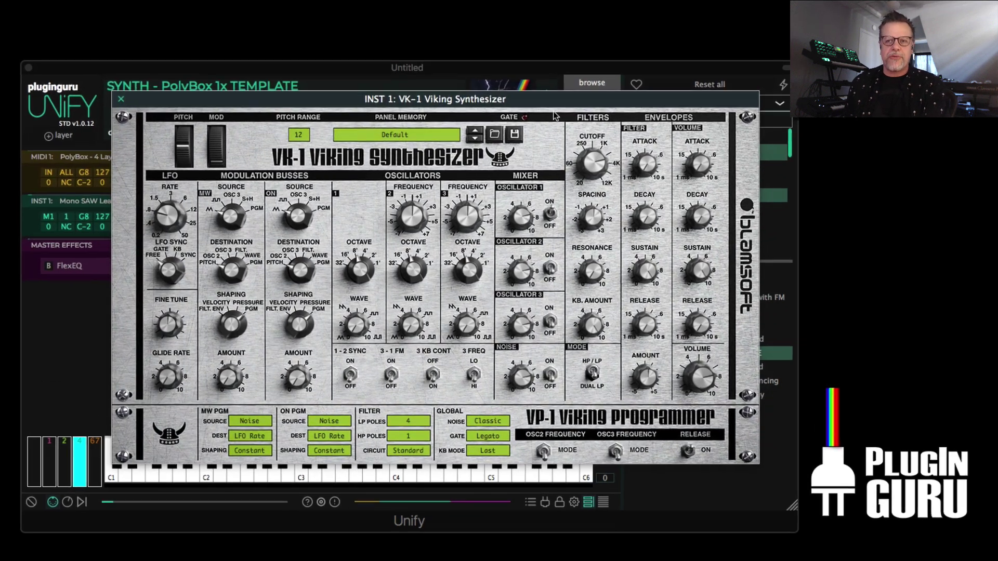
# Step: Step through VK-1 bass presets from Bass - 80s Boss to Bass - Destructoid
pyautogui.click(475, 138)
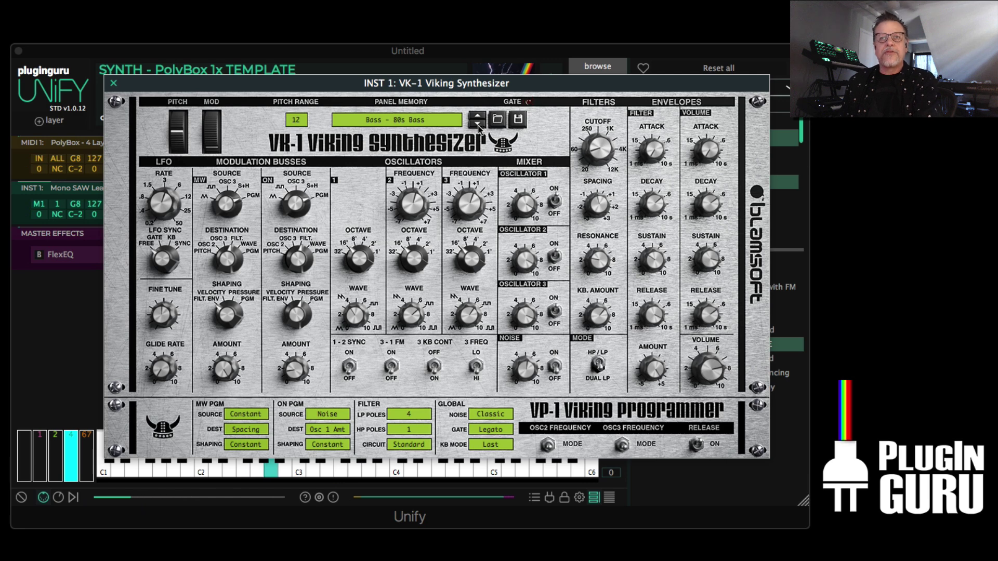
pyautogui.click(478, 129)
pyautogui.click(478, 128)
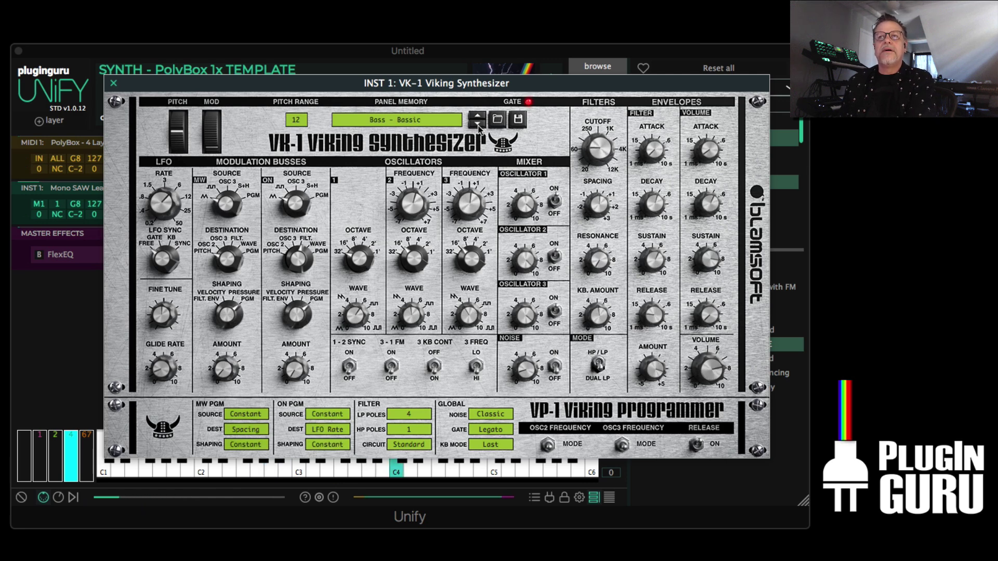
pyautogui.click(479, 129)
pyautogui.click(478, 128)
pyautogui.click(479, 128)
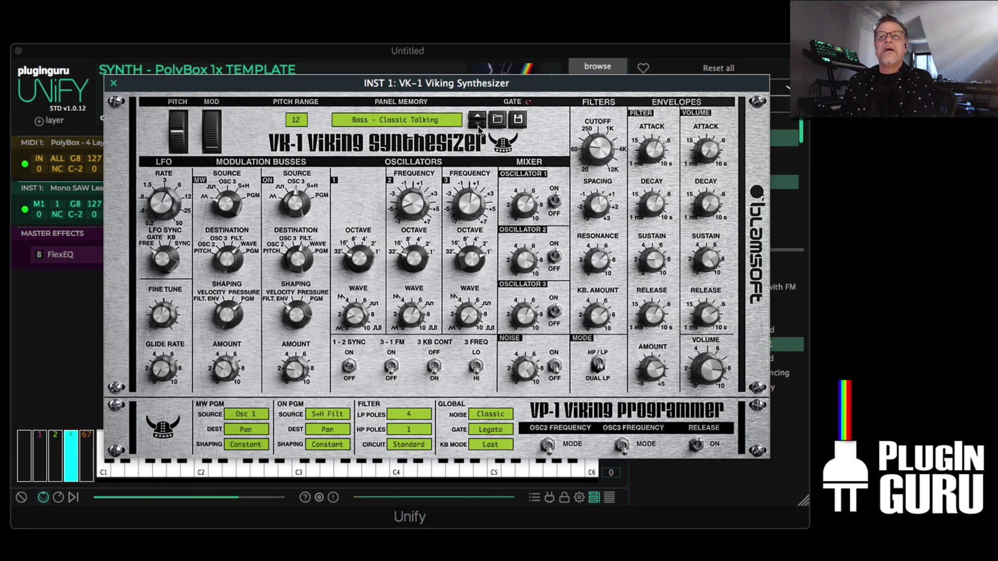
pyautogui.click(478, 128)
# Step: Browse the preset categories, then step through Perc Lead presets to Perc Lead - Pizzacato
pyautogui.click(398, 121)
pyautogui.moveTo(418, 167)
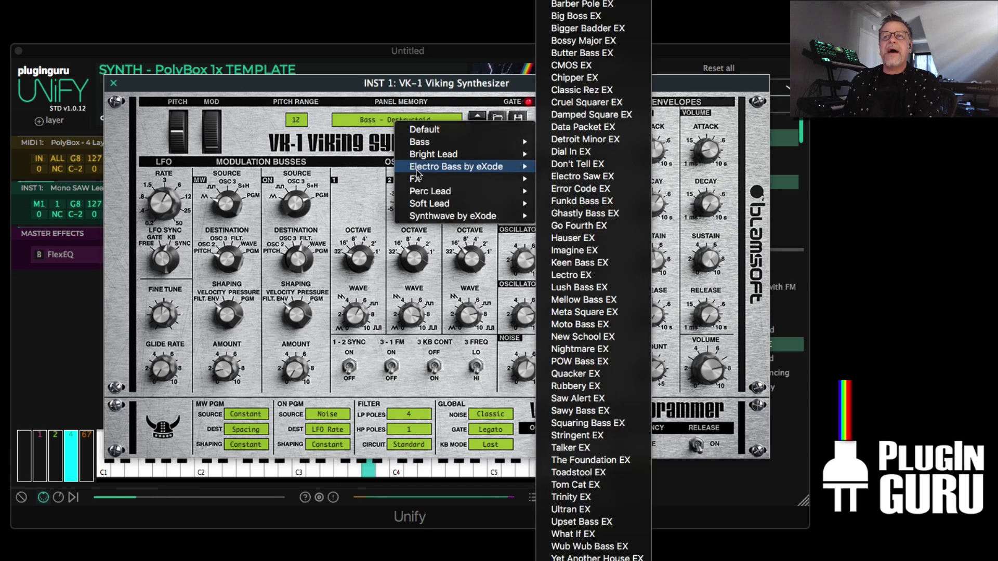
pyautogui.moveTo(515, 191)
pyautogui.click(576, 267)
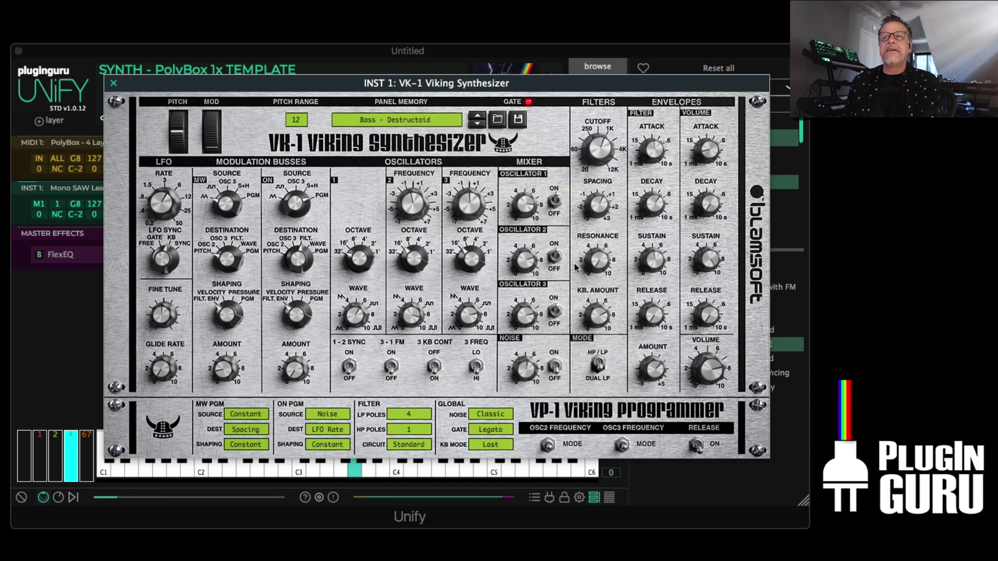
pyautogui.click(478, 124)
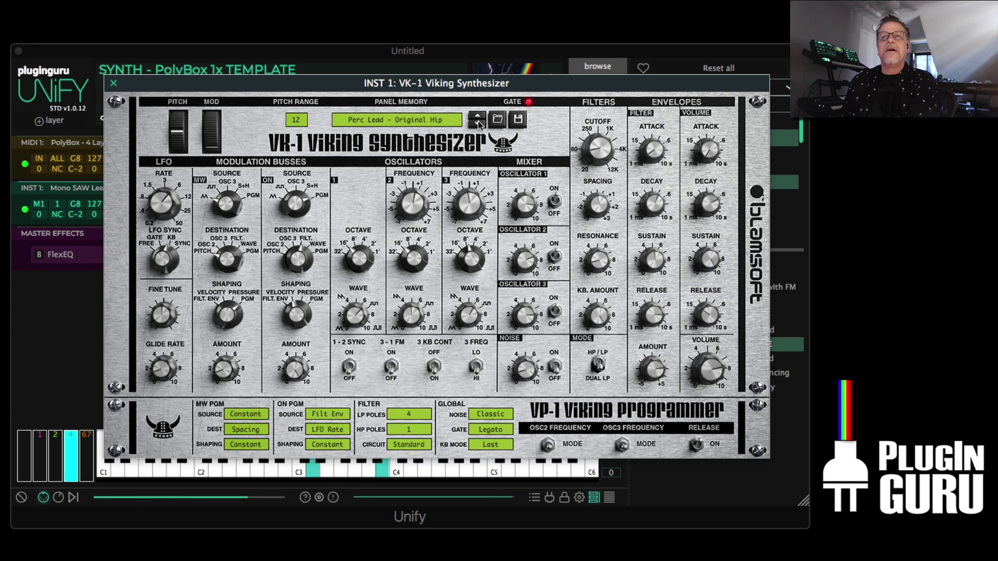
pyautogui.click(479, 124)
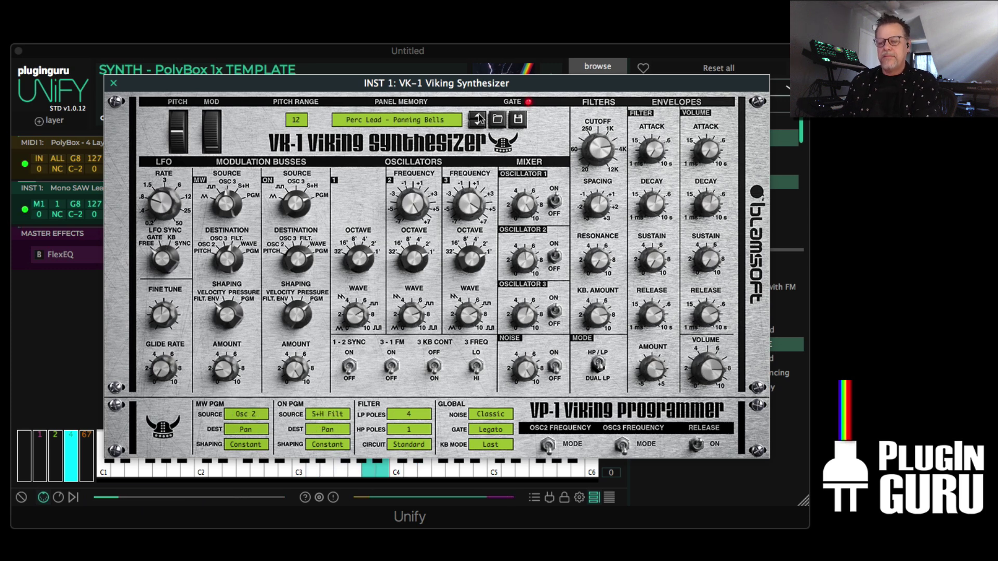
pyautogui.click(478, 124)
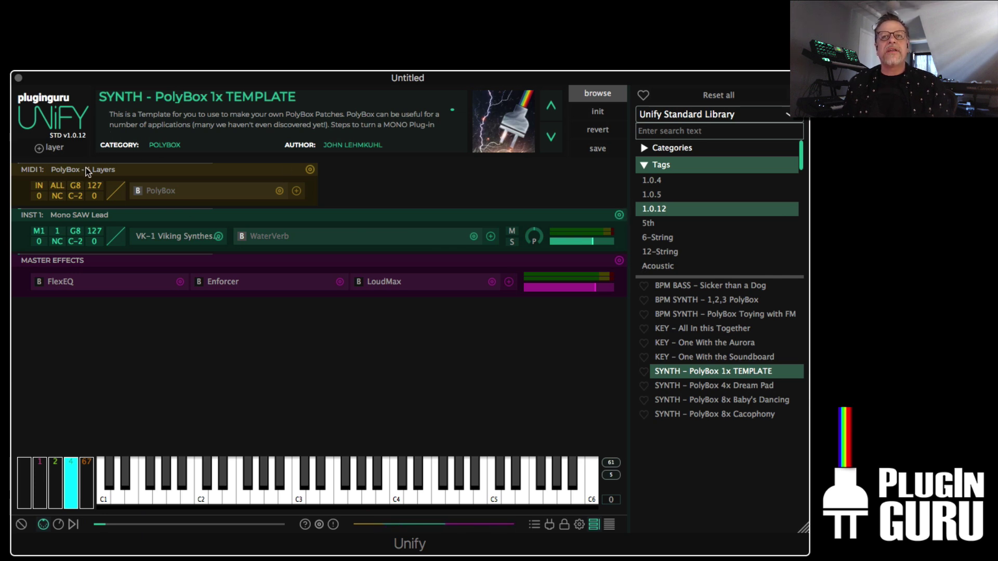
# Step: Set the PolyBox pool size to 8
pyautogui.click(155, 191)
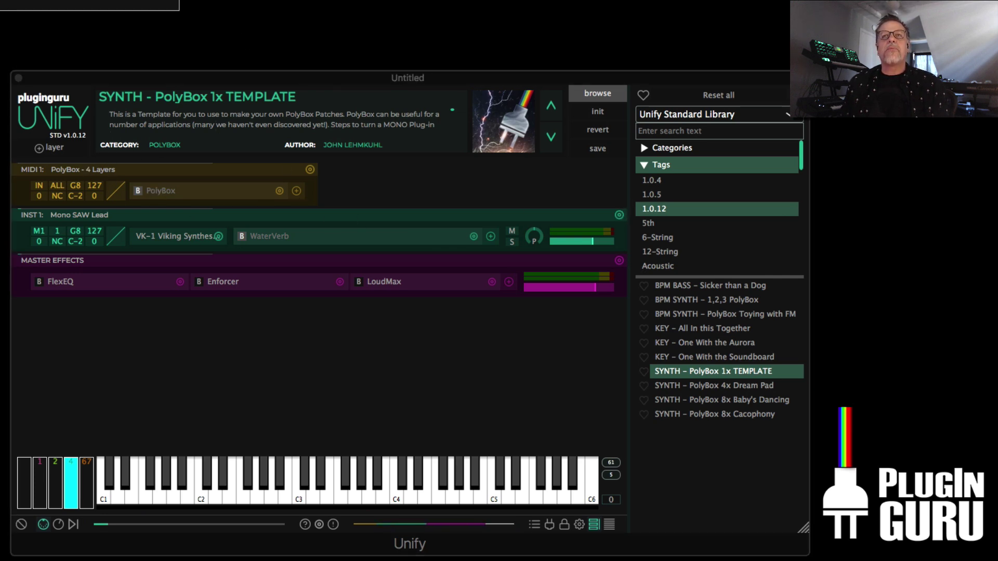
pyautogui.moveTo(151, 4); pyautogui.dragTo(486, 17)
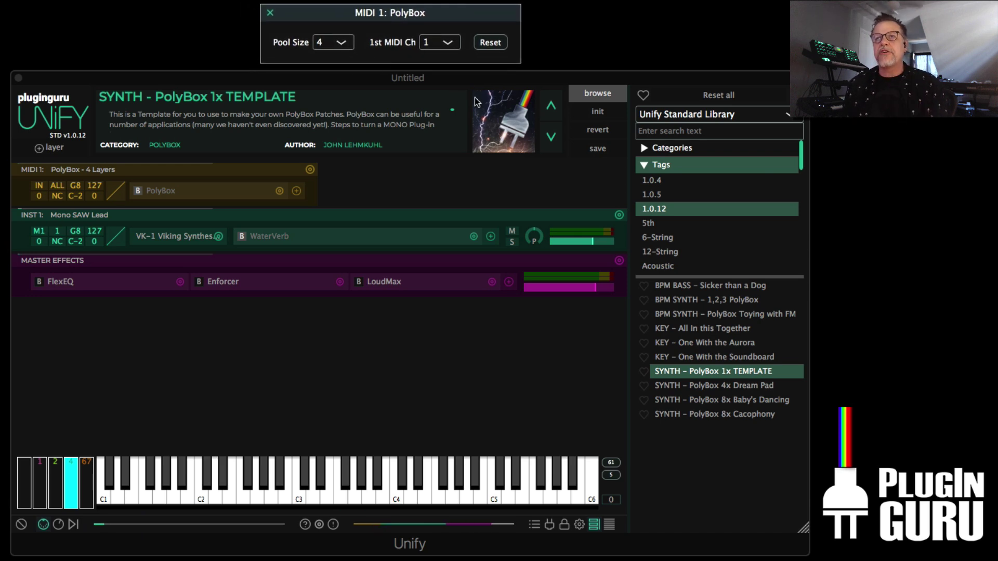
pyautogui.click(330, 44)
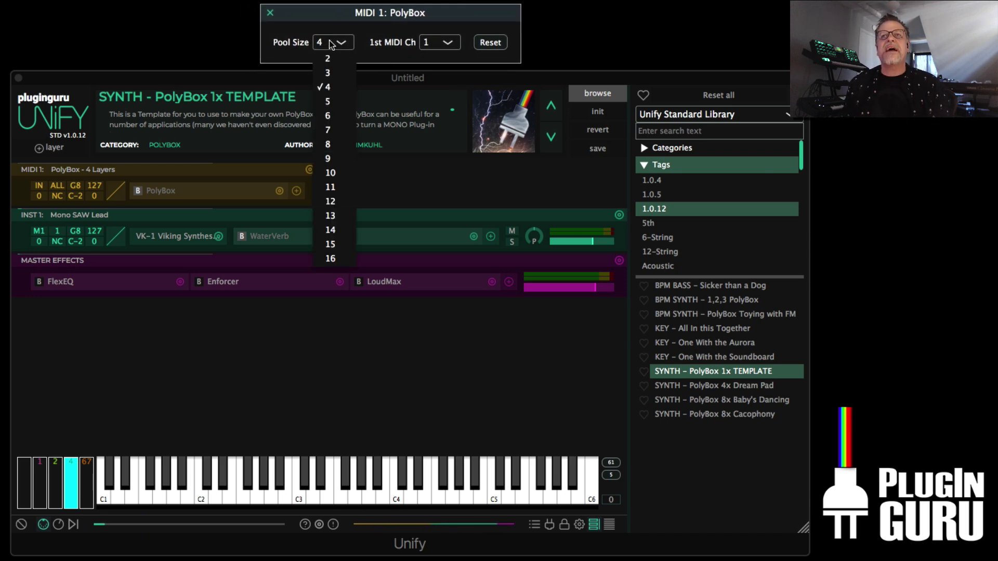
pyautogui.click(332, 144)
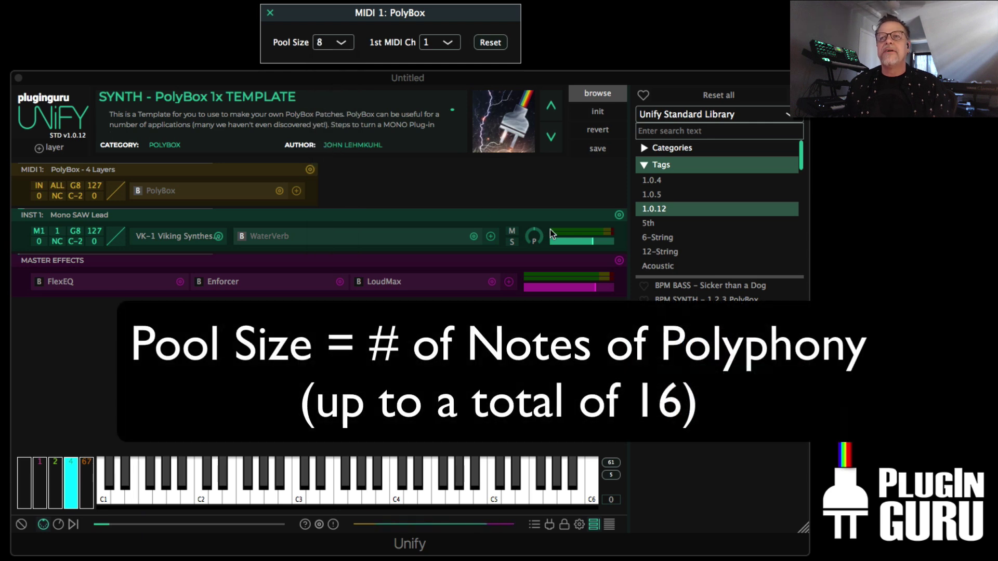
# Step: Duplicate the Mono SAW Lead layer 7x onto the next MIDI channels
pyautogui.click(619, 215)
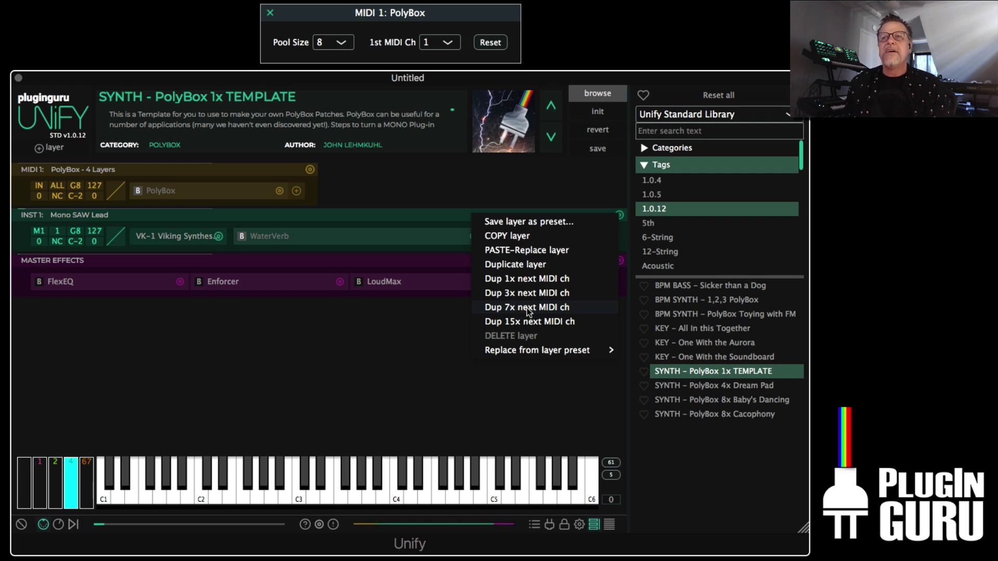
pyautogui.click(562, 308)
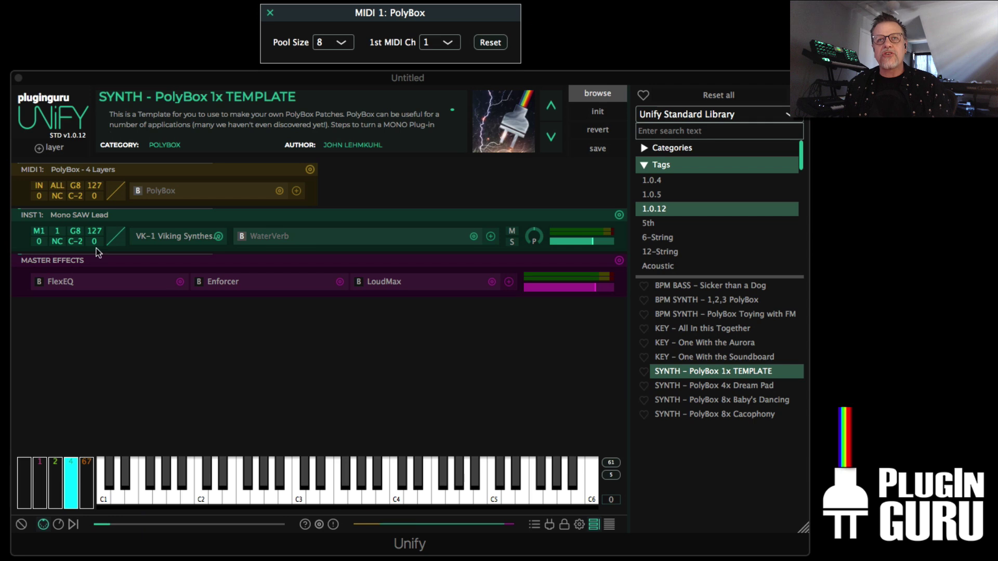
pyautogui.scroll(-3, 191, 349)
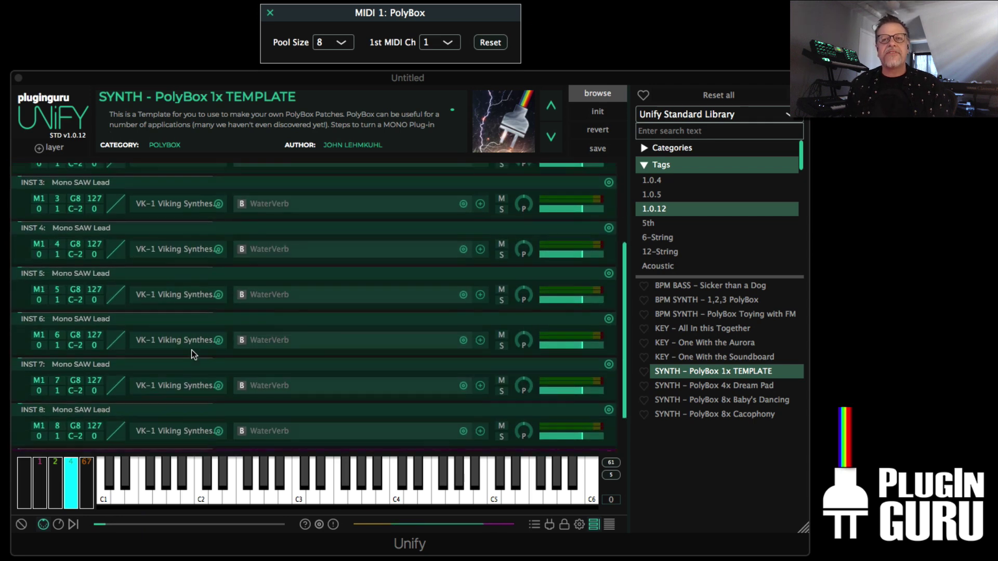
pyautogui.scroll(3, 192, 349)
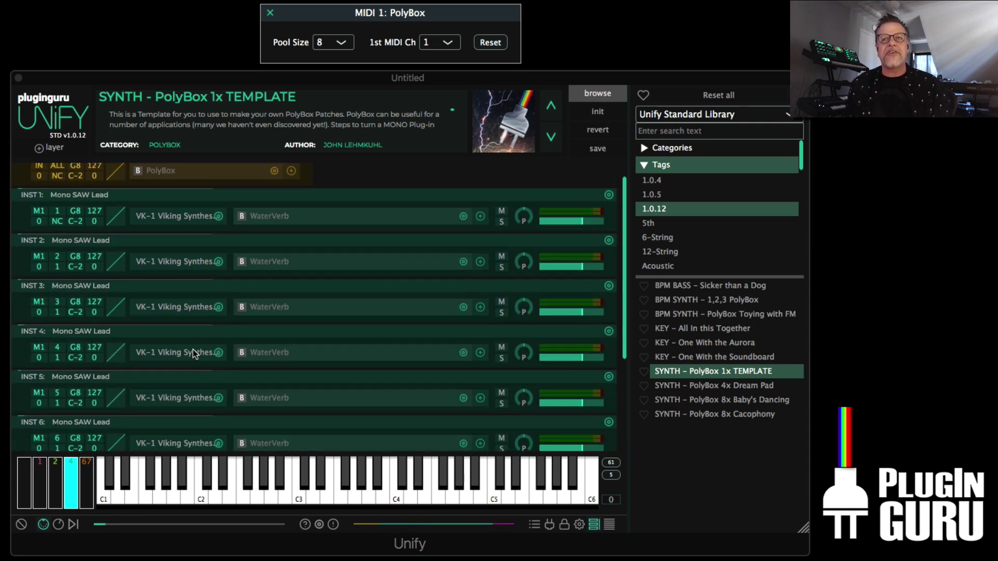
pyautogui.scroll(1, 143, 242)
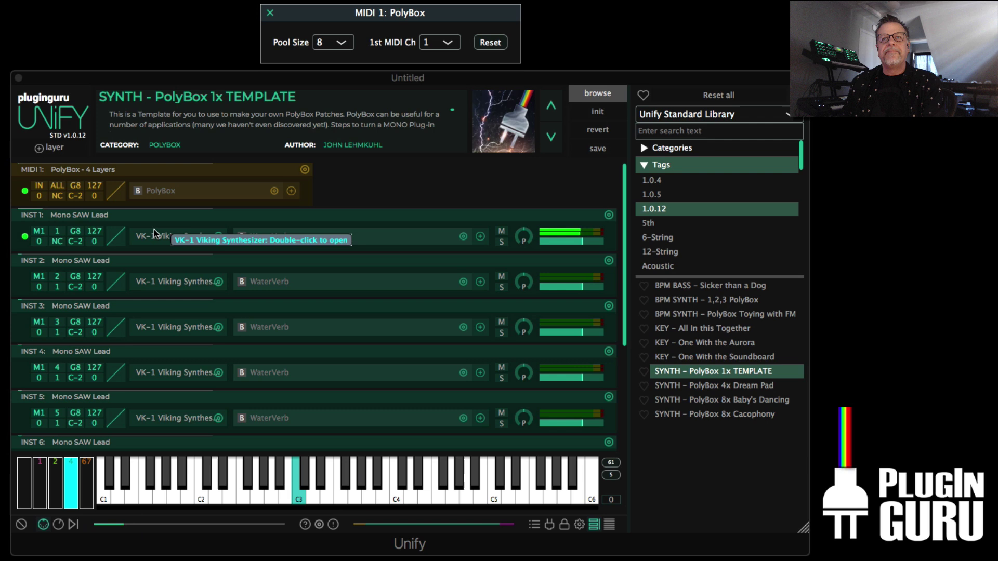
# Step: Delete the VK-1 layers on channels 3–5, keeping channels 1, 2, 6, 7 and 8
pyautogui.click(147, 265)
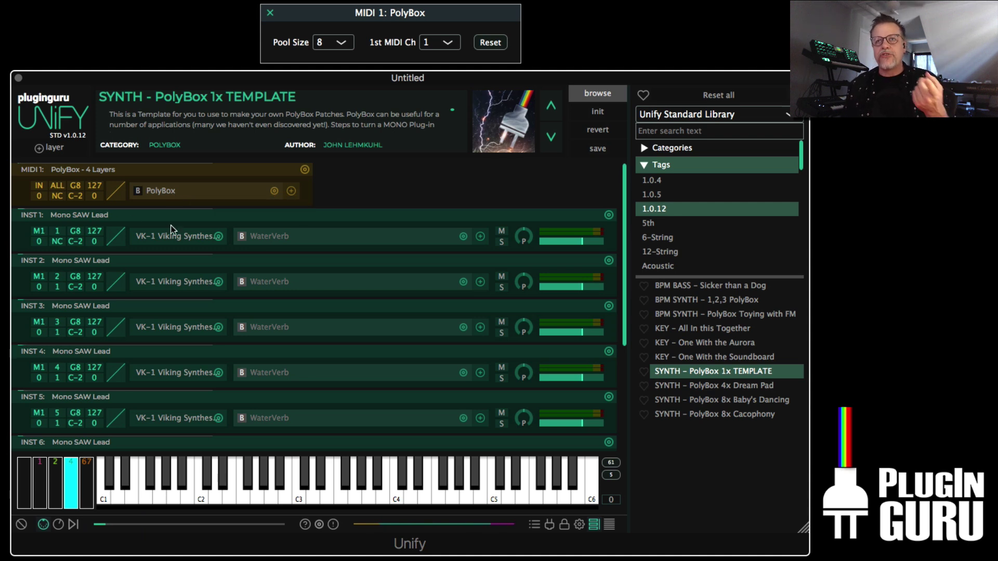
pyautogui.click(609, 306)
pyautogui.click(520, 287)
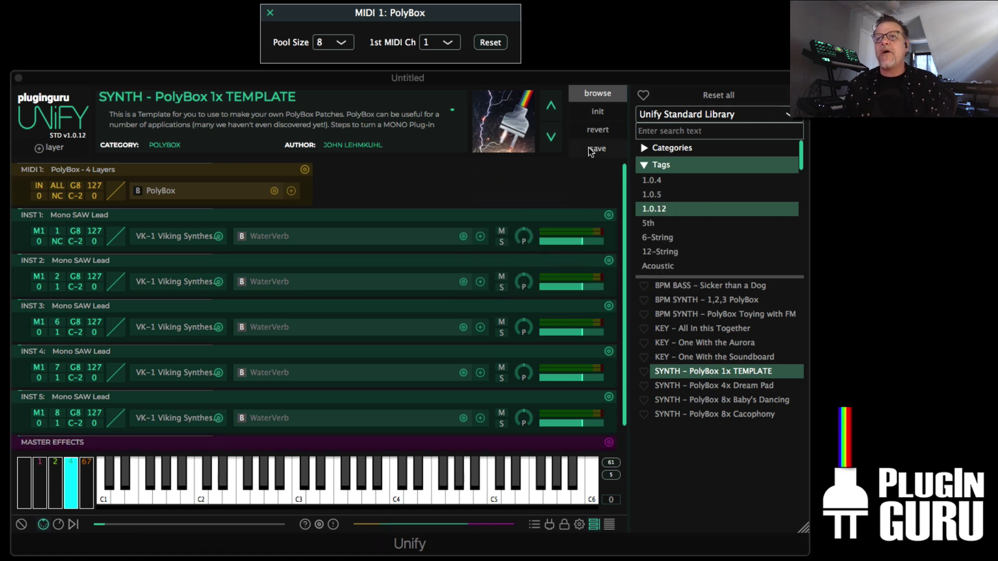
# Step: Revert the patch to the saved template and swap VK-1 for u-he Repro-1 in INST 1
pyautogui.click(598, 129)
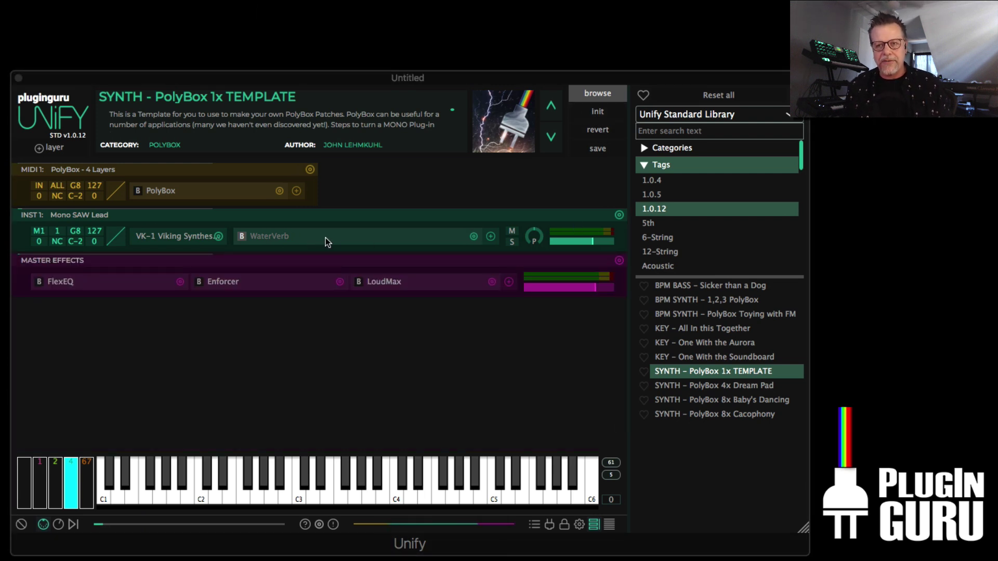
pyautogui.click(217, 237)
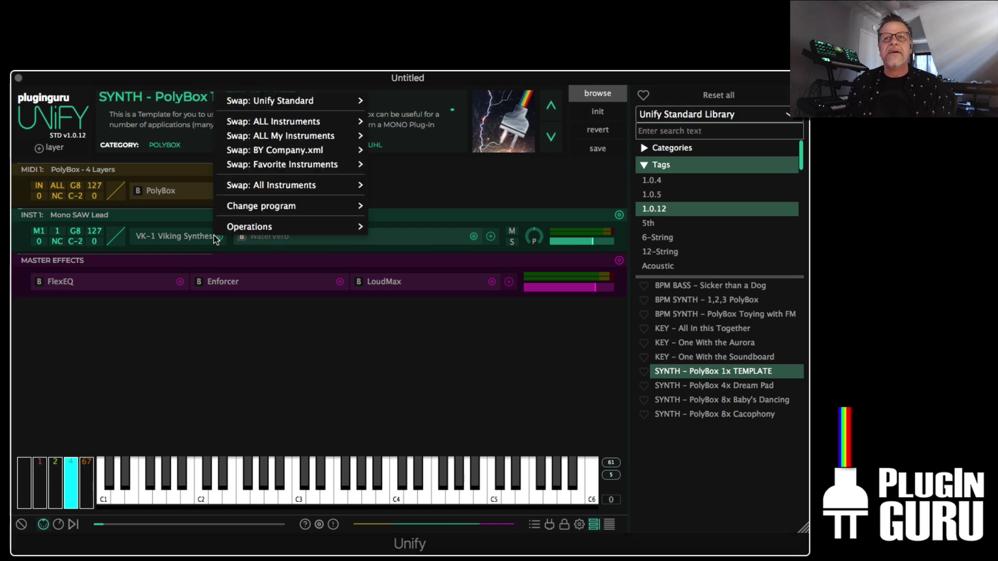
pyautogui.moveTo(275, 187)
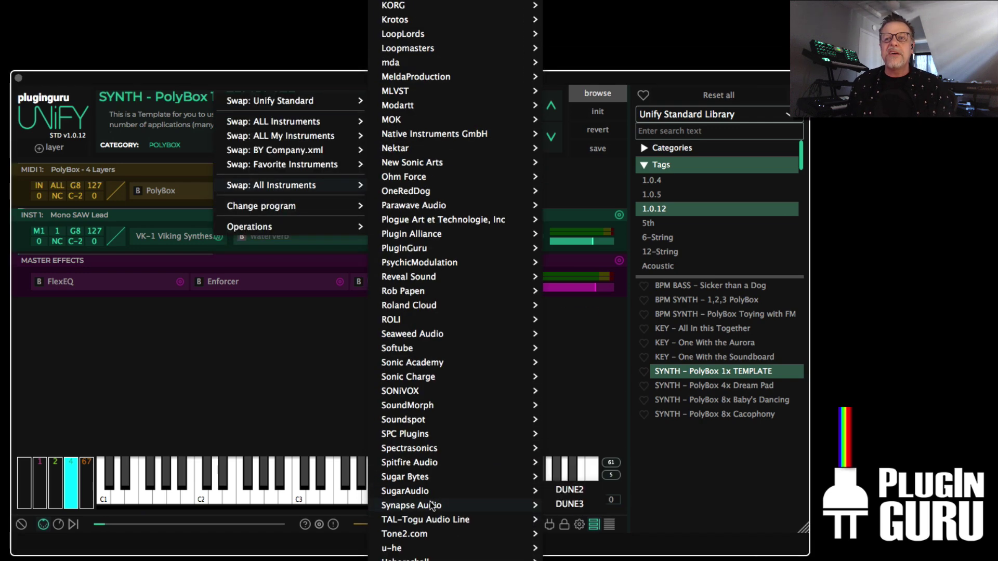
pyautogui.moveTo(425, 551)
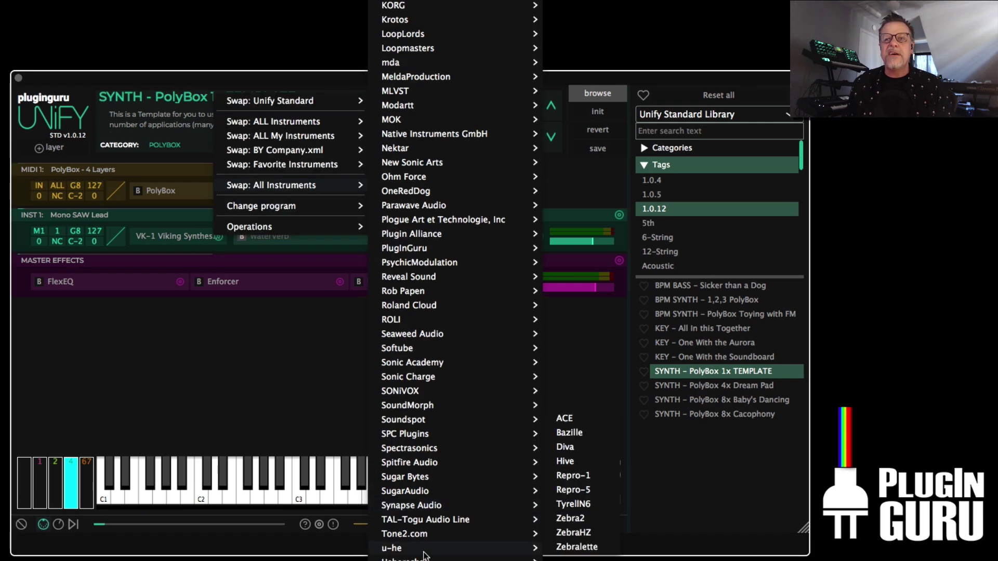
pyautogui.click(586, 477)
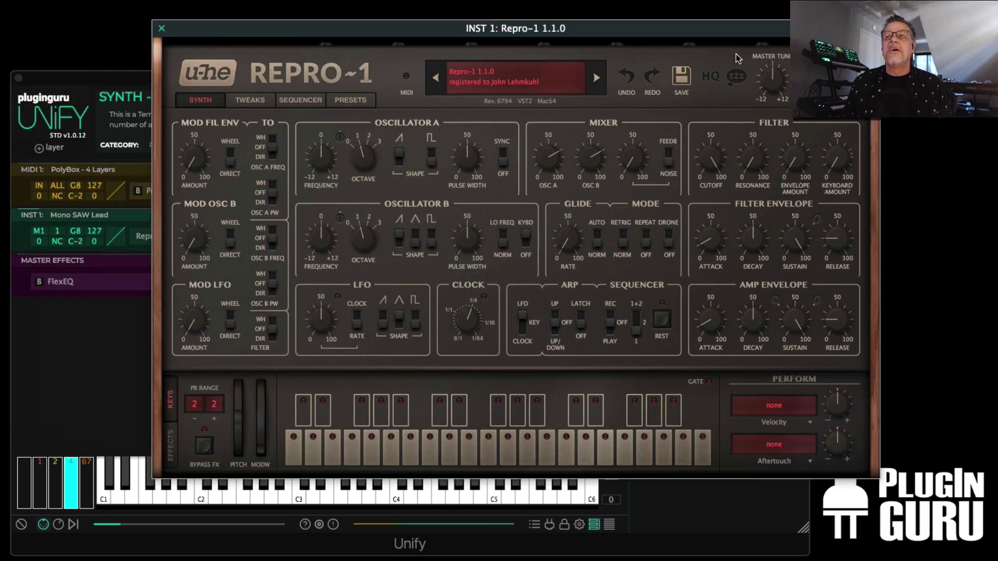
# Step: Load Repro-1's LEAD - Sweet Somethings preset from the 2018 PlugInGuru Power Pack RP1 folder
pyautogui.moveTo(679, 29); pyautogui.dragTo(614, 104)
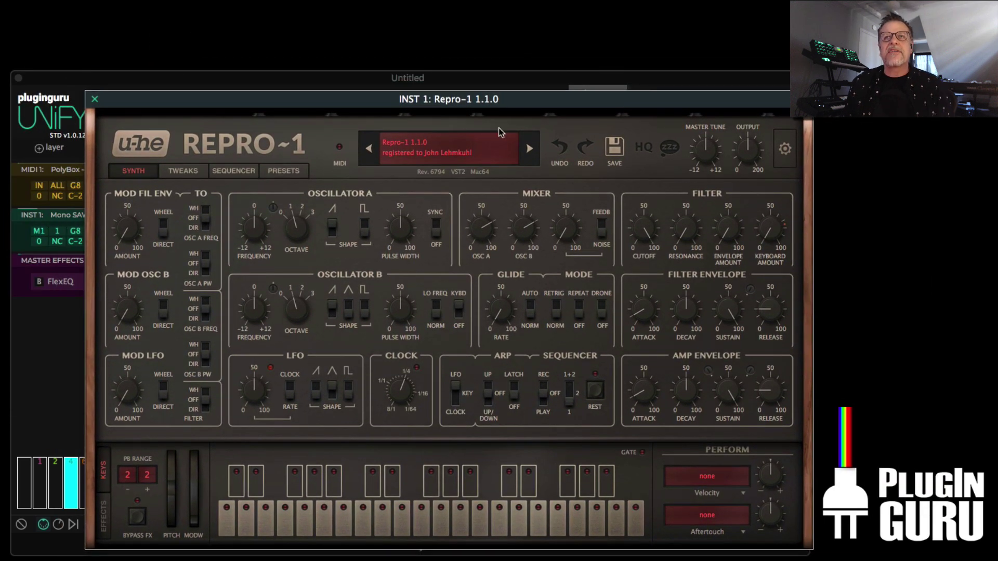
pyautogui.click(286, 173)
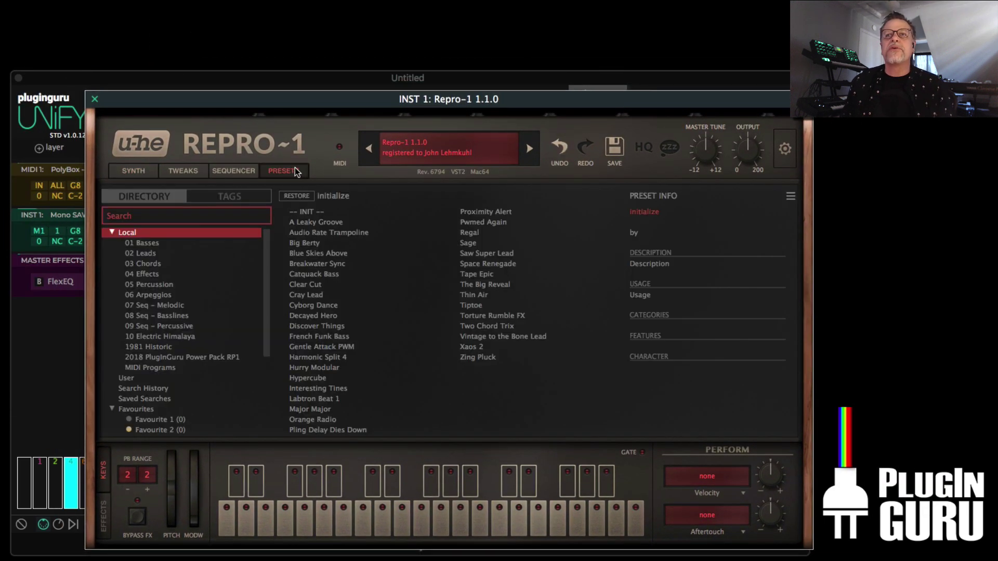
pyautogui.click(205, 358)
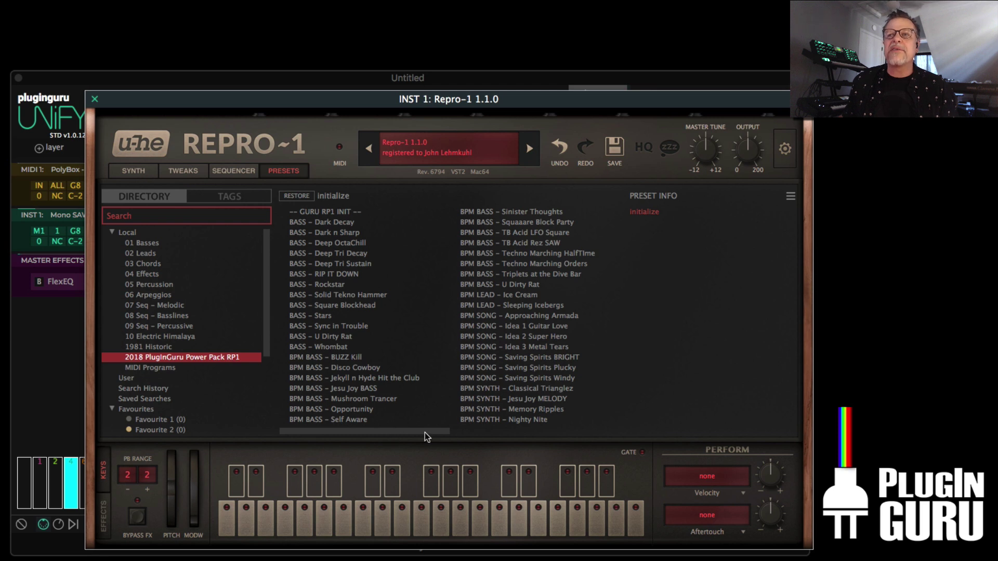
pyautogui.click(517, 431)
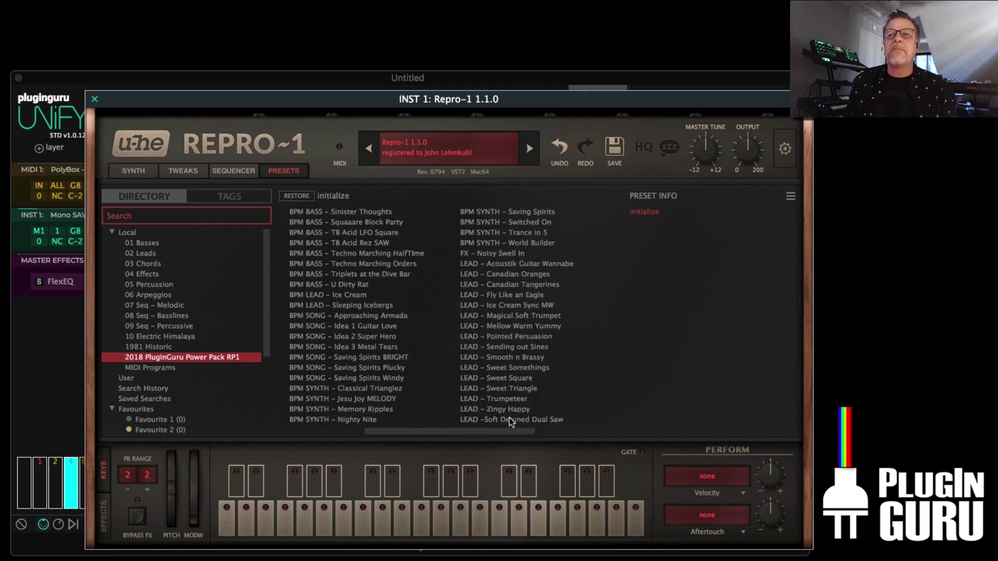
pyautogui.click(515, 368)
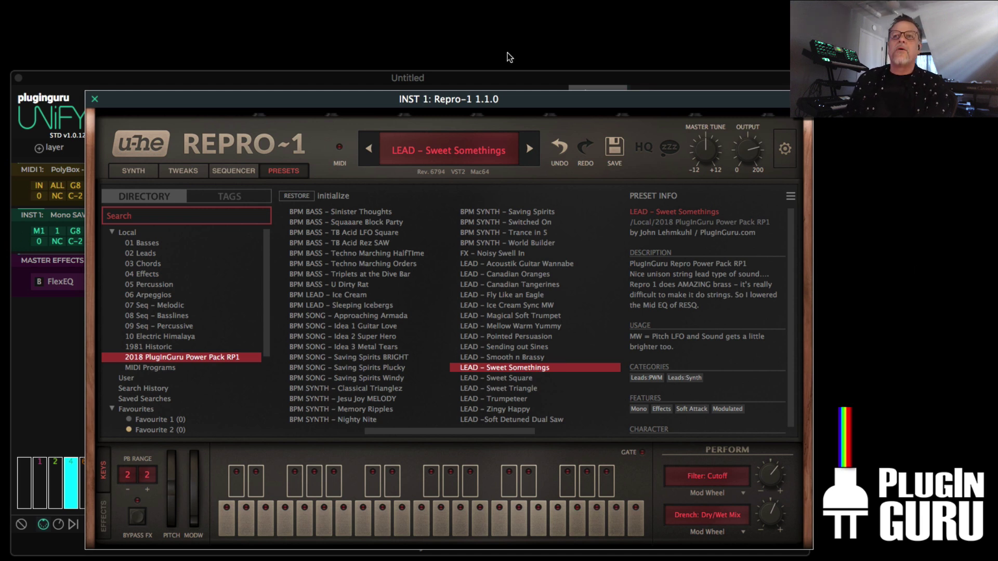
pyautogui.click(320, 82)
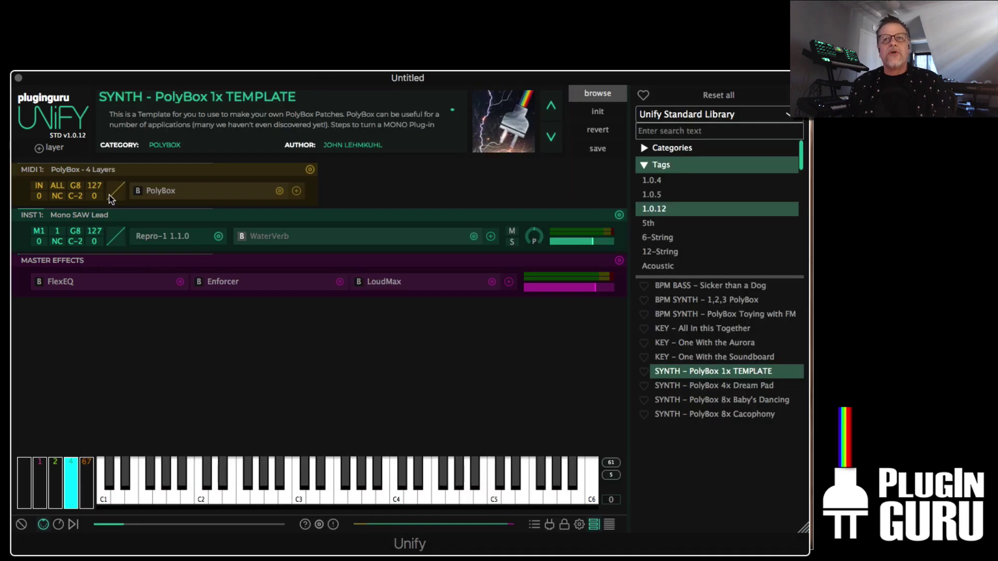
# Step: Duplicate the Mono SAW Lead Repro-1 layer 7 times onto successive MIDI channels
pyautogui.click(177, 188)
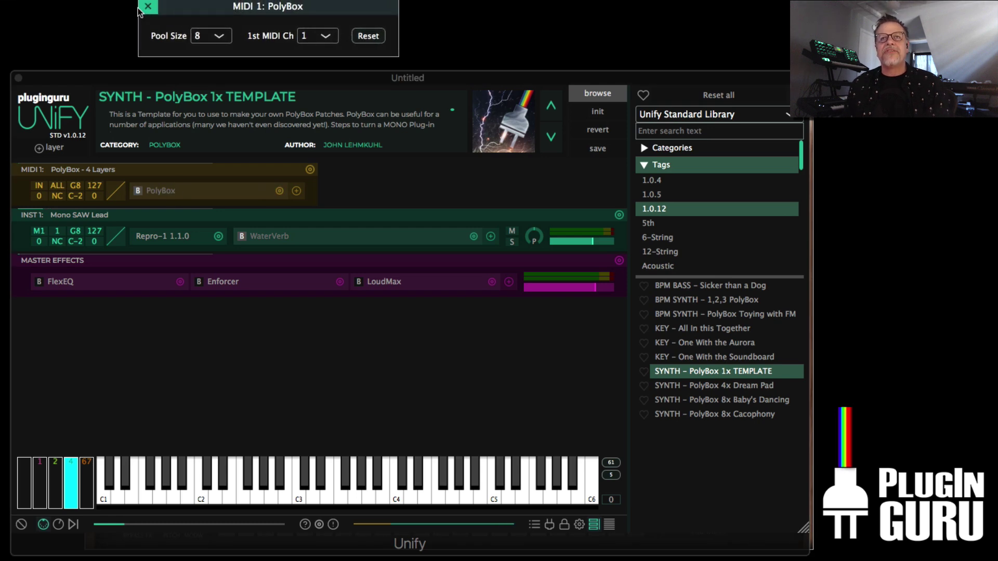
pyautogui.click(155, 14)
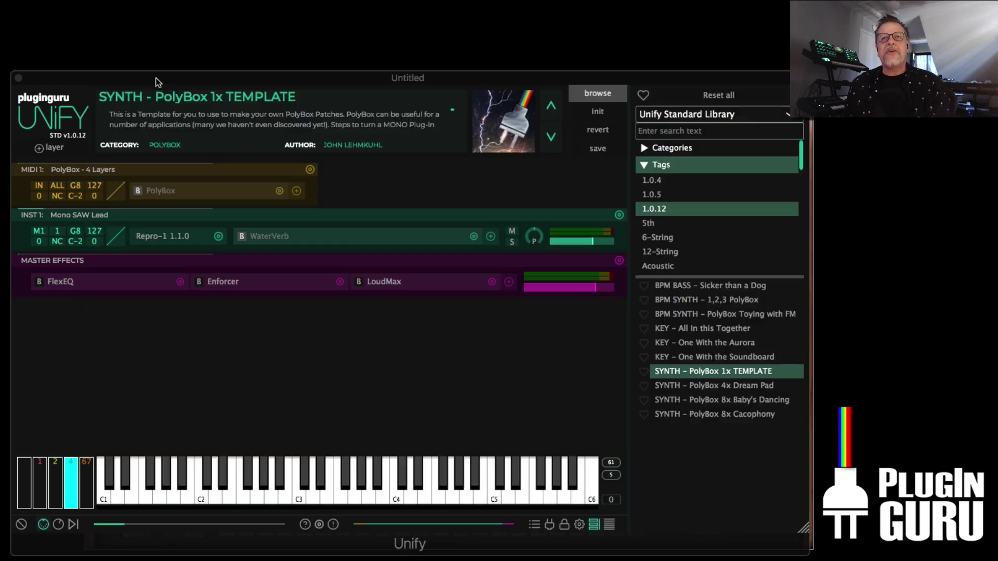
pyautogui.click(150, 87)
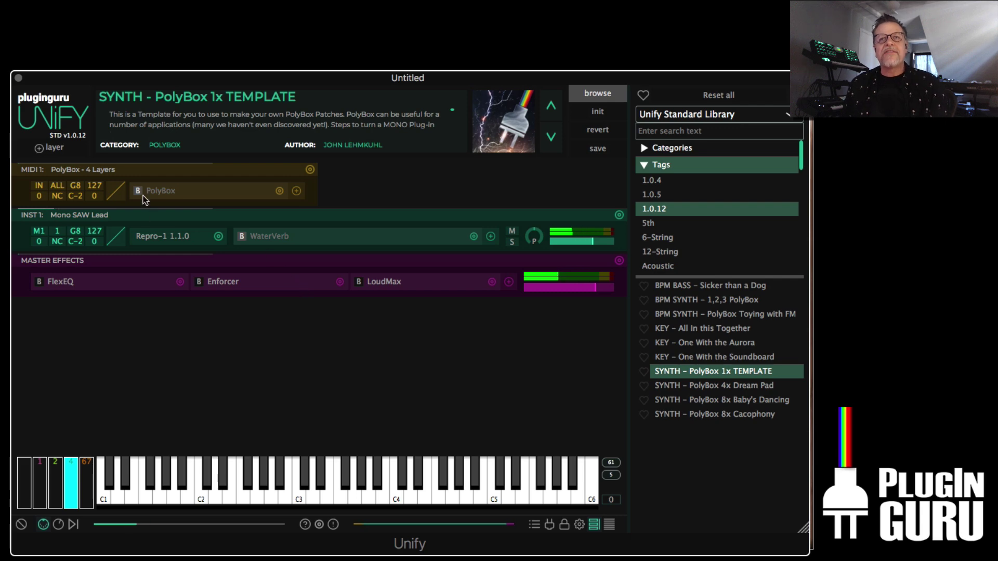
pyautogui.click(619, 214)
pyautogui.click(528, 308)
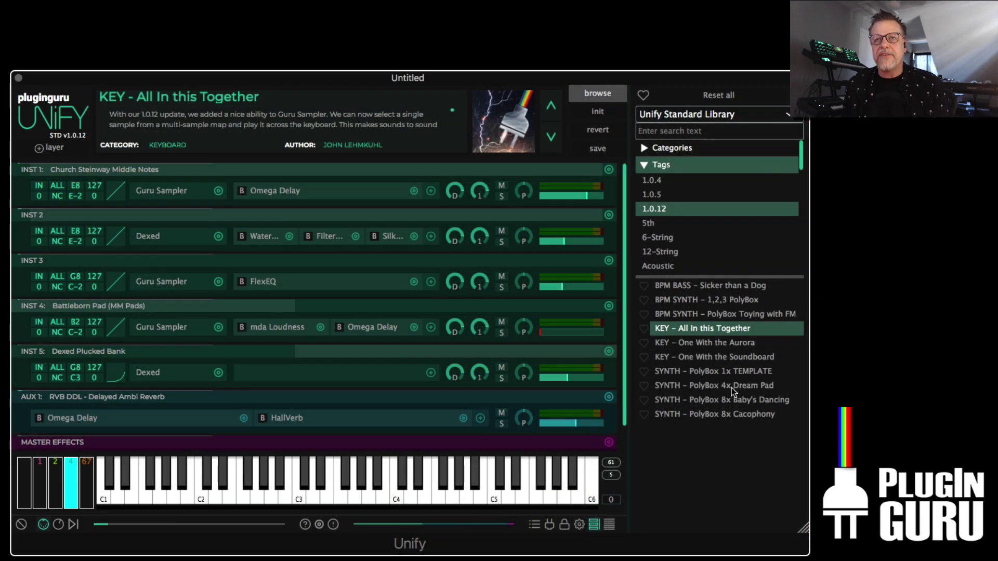
# Step: Check that INST 1's Guru Sampler holds the single E5 (88) sample
pyautogui.click(172, 191)
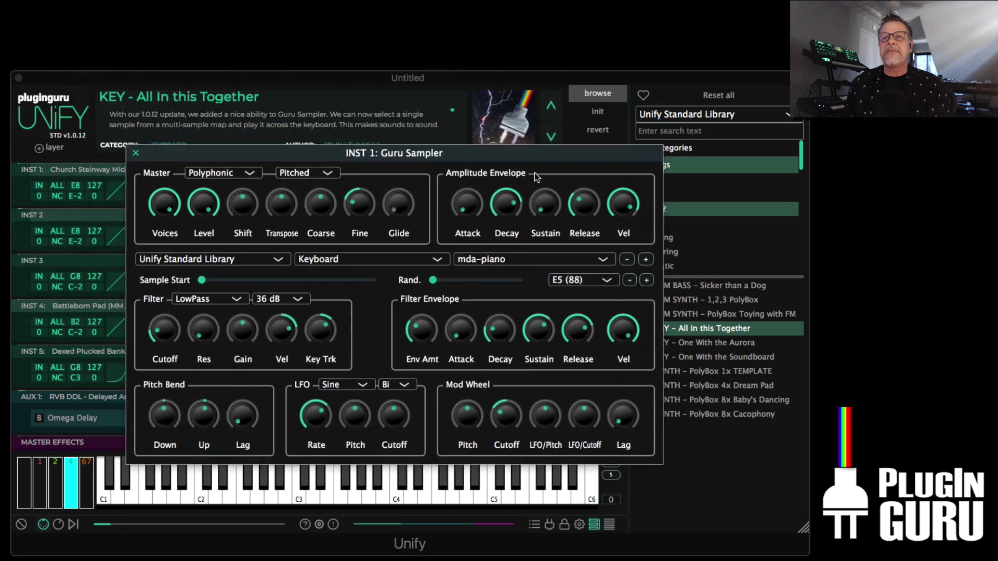
pyautogui.click(598, 276)
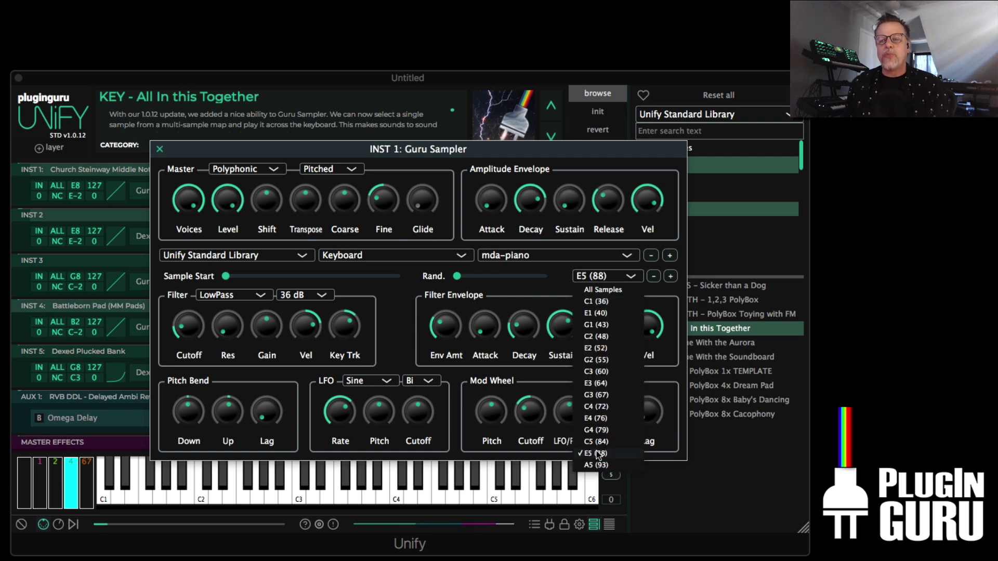
pyautogui.click(675, 407)
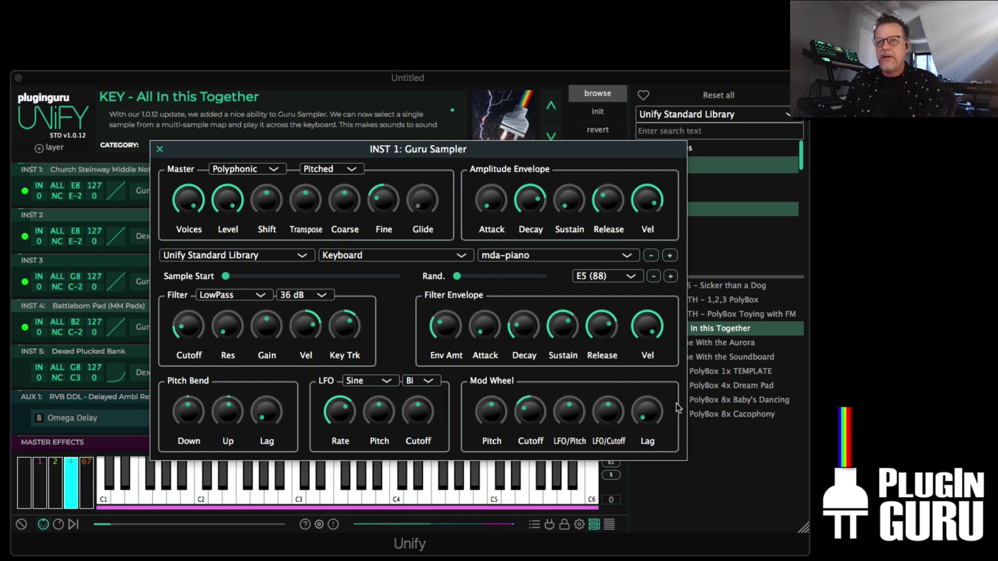
# Step: Solo the first layer so only the E5 (88) sample plays, then close the sampler editor
pyautogui.moveTo(261, 157); pyautogui.dragTo(527, 373)
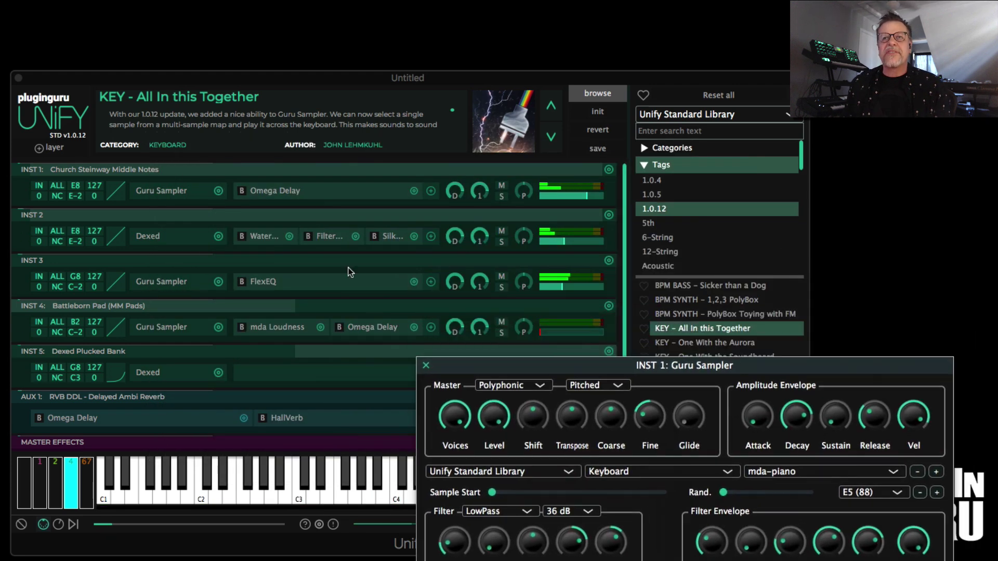
pyautogui.click(502, 196)
pyautogui.click(853, 381)
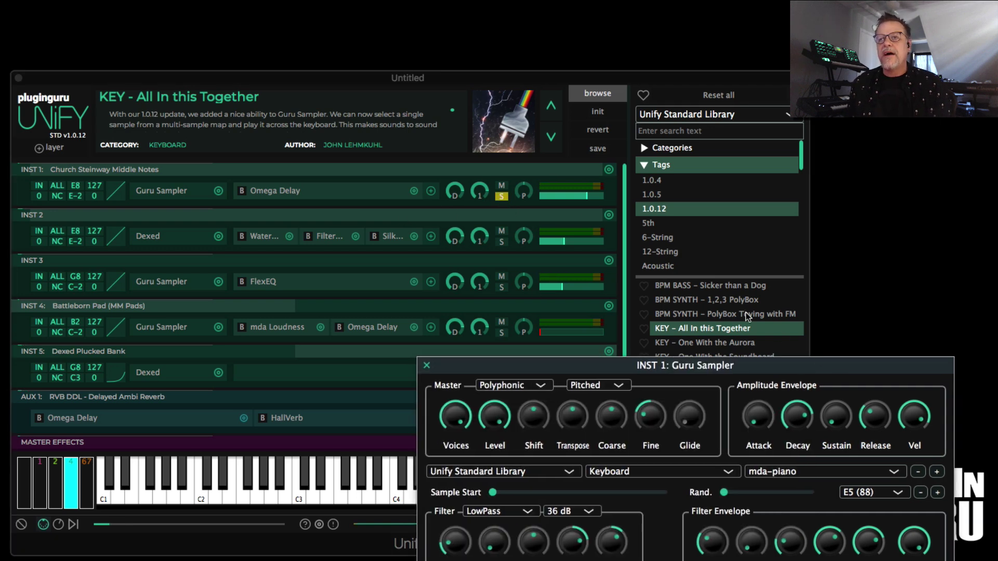
pyautogui.moveTo(853, 380); pyautogui.dragTo(571, 151)
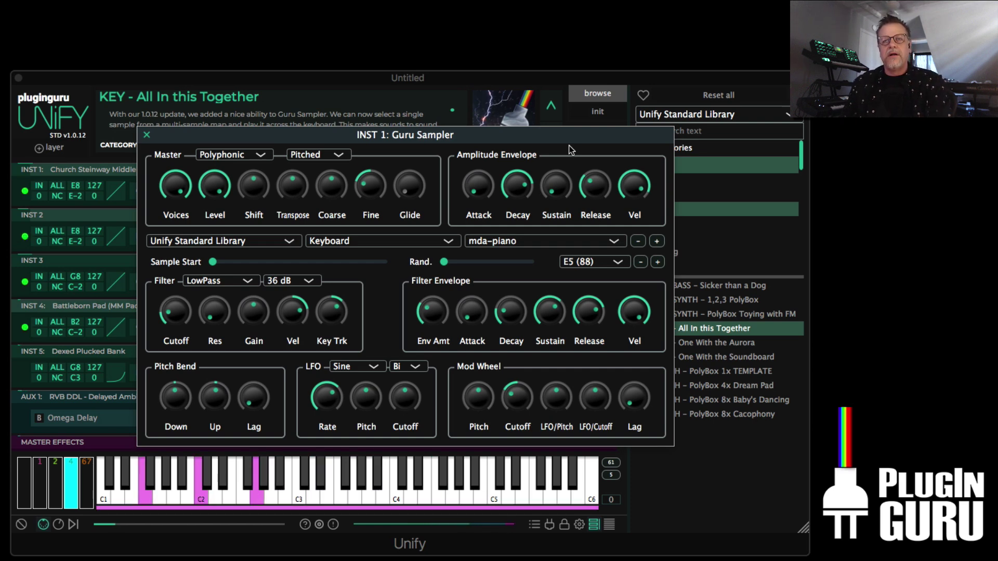
pyautogui.moveTo(571, 136); pyautogui.dragTo(579, 184)
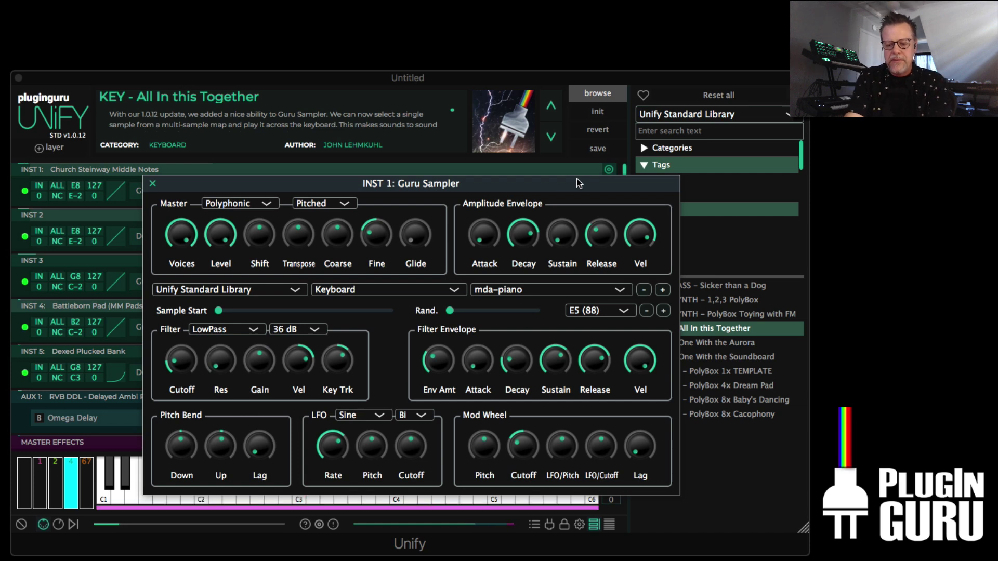
pyautogui.click(152, 183)
# Step: Turn off solo on INST 1's Church Steinway Middle Notes layer
pyautogui.click(500, 197)
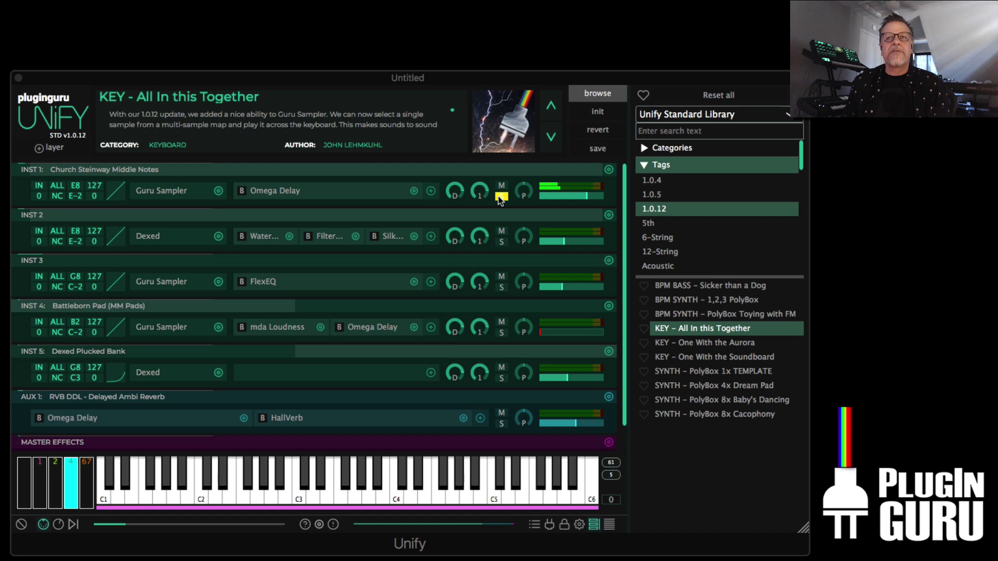
pyautogui.click(501, 197)
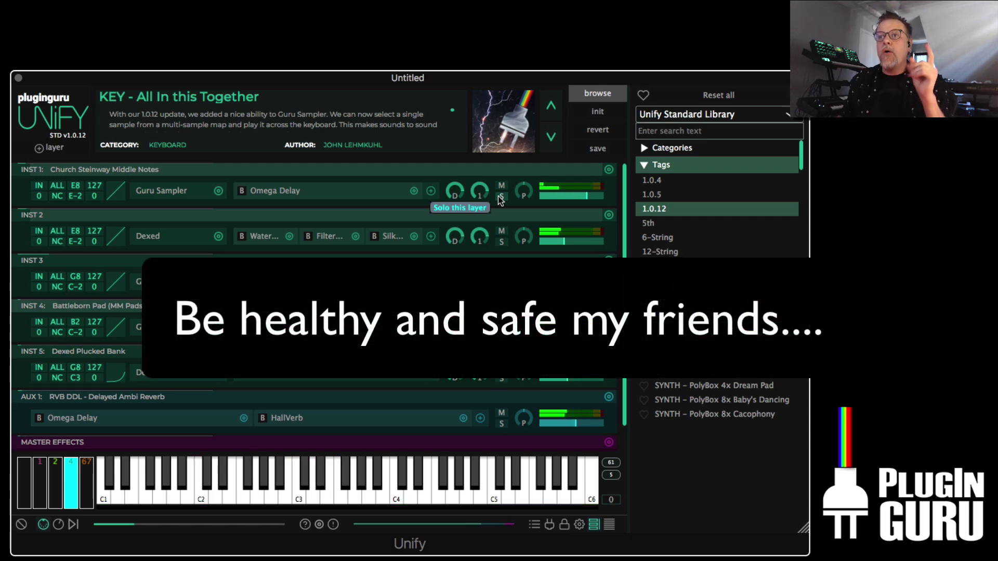
# Step: Load SYNTH - PolyBox 1x TEMPLATE and read its Preset Metadata instructions without saving
pyautogui.click(551, 137)
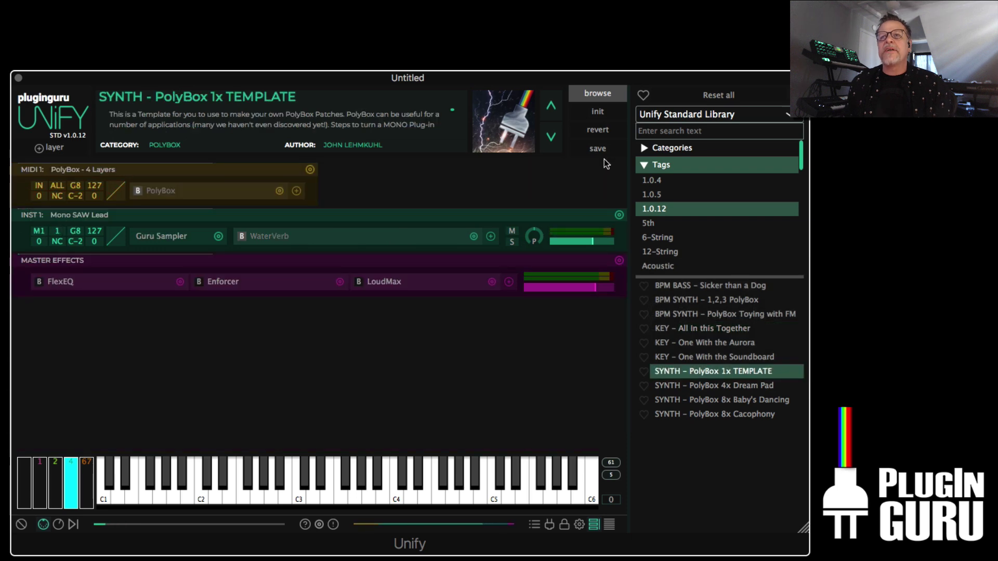
pyautogui.click(599, 149)
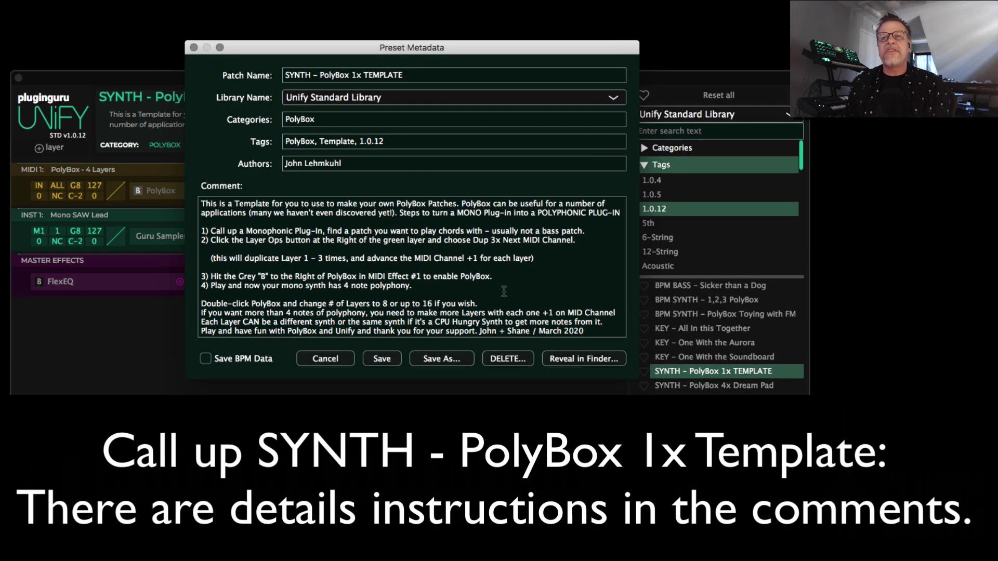
pyautogui.click(314, 360)
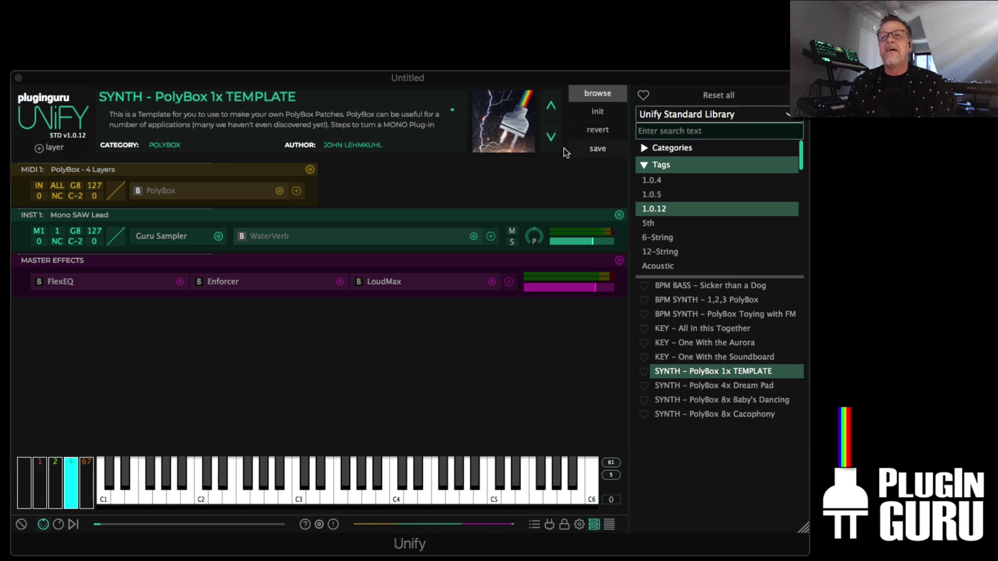
pyautogui.click(598, 148)
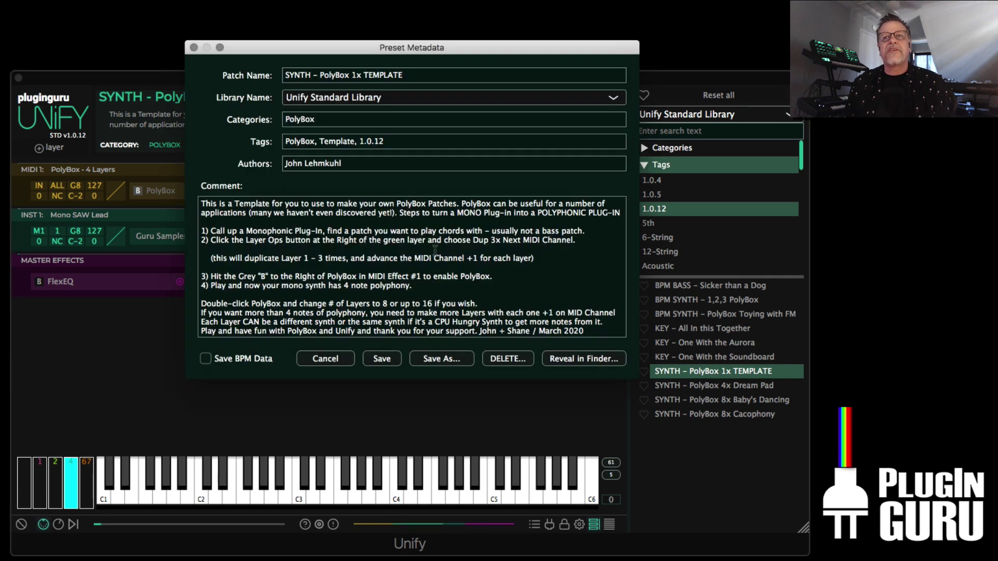
pyautogui.click(335, 362)
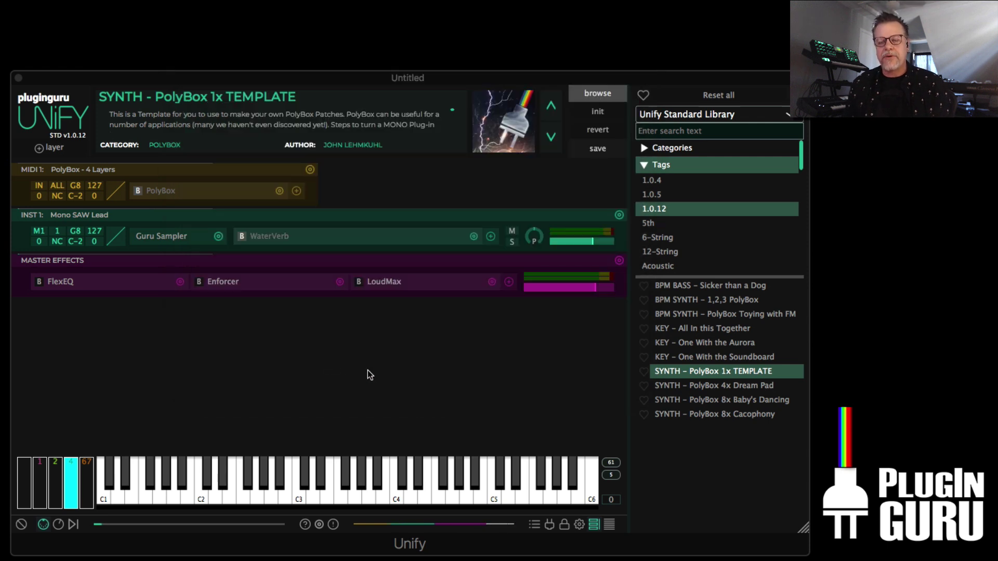